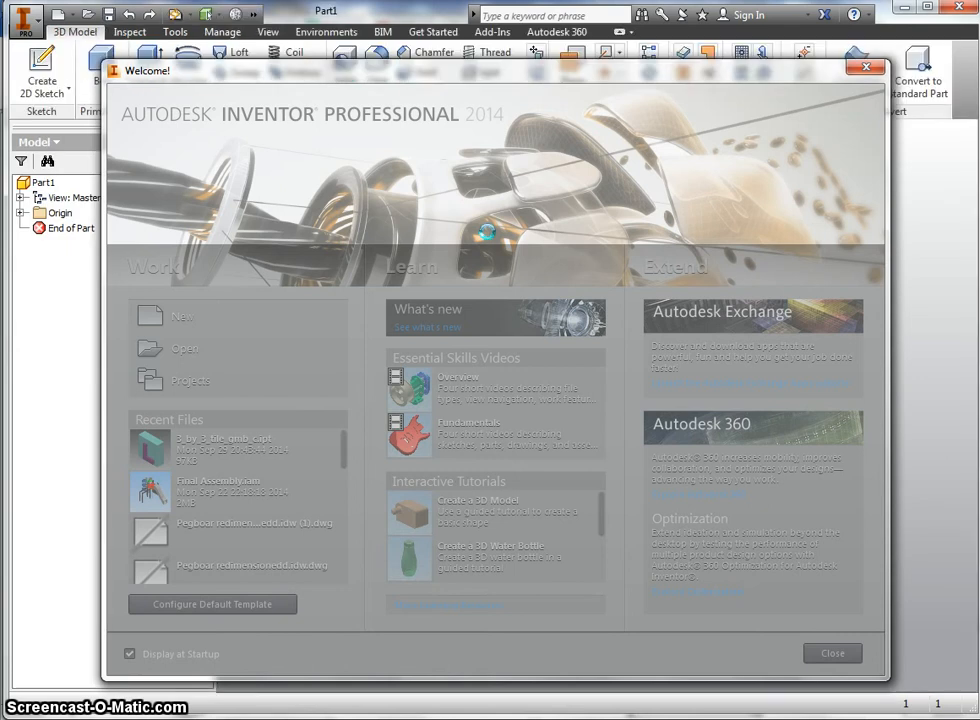
Step: Start a new 2D sketch on the XY plane from the part's origin geometry
key("alt")
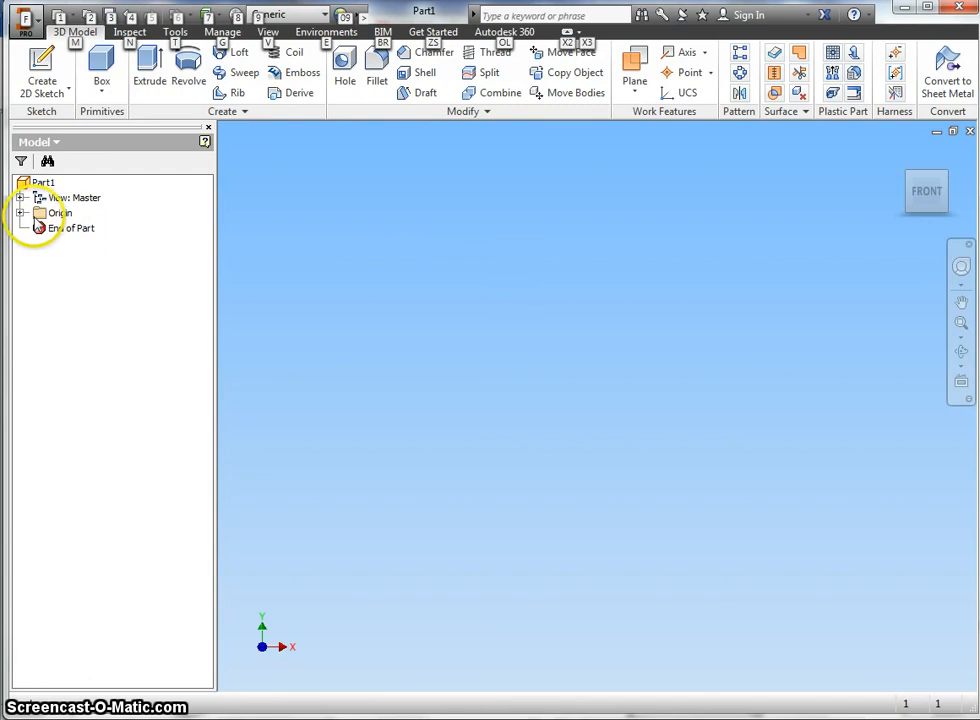
left_click(20, 213)
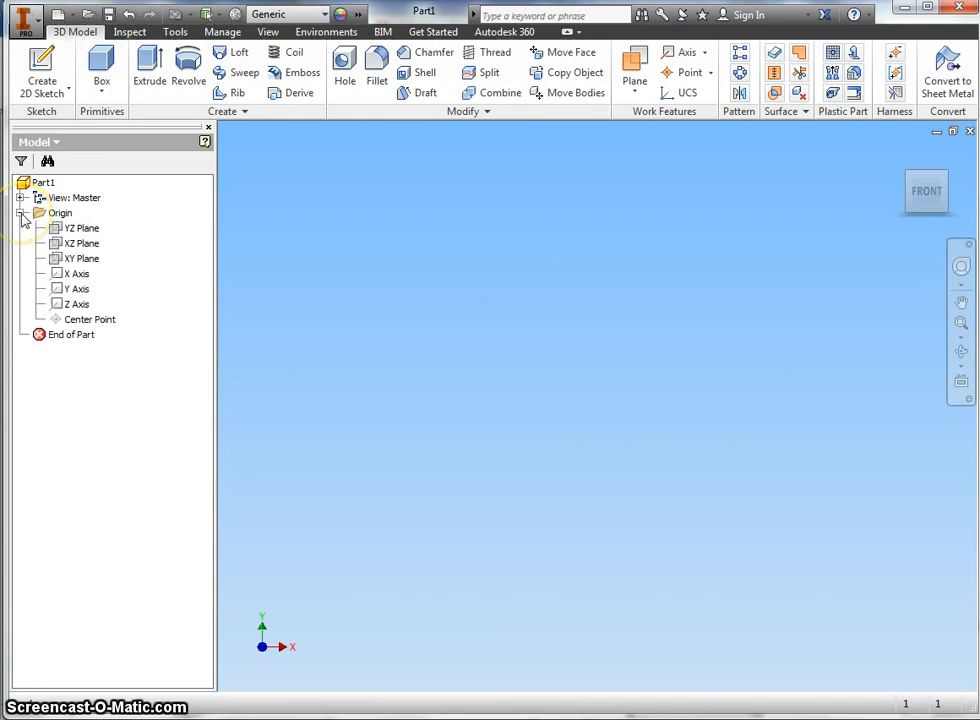
right_click(82, 260)
left_click(116, 300)
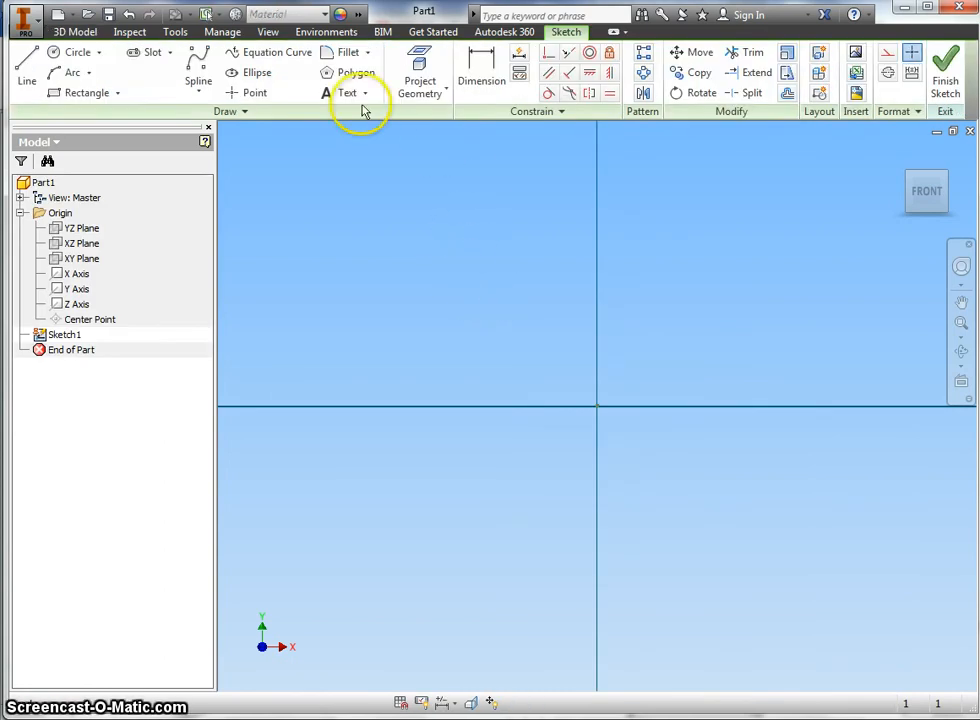
Step: Draw a vertical line about 1.25 in long on the Y axis, just above the origin
left_click(27, 62)
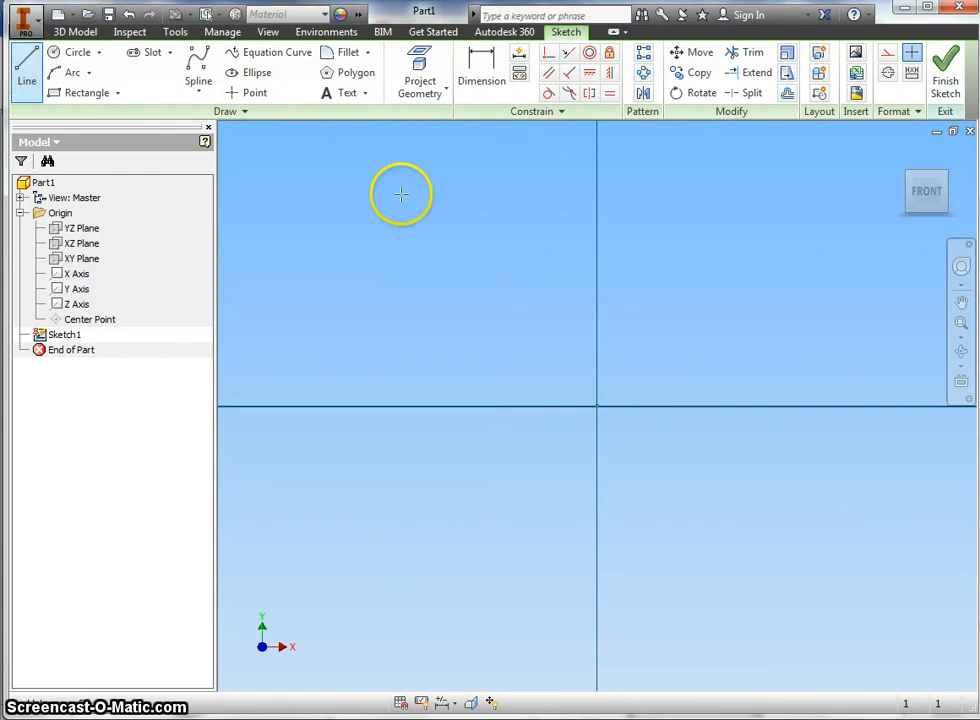
left_click(597, 144)
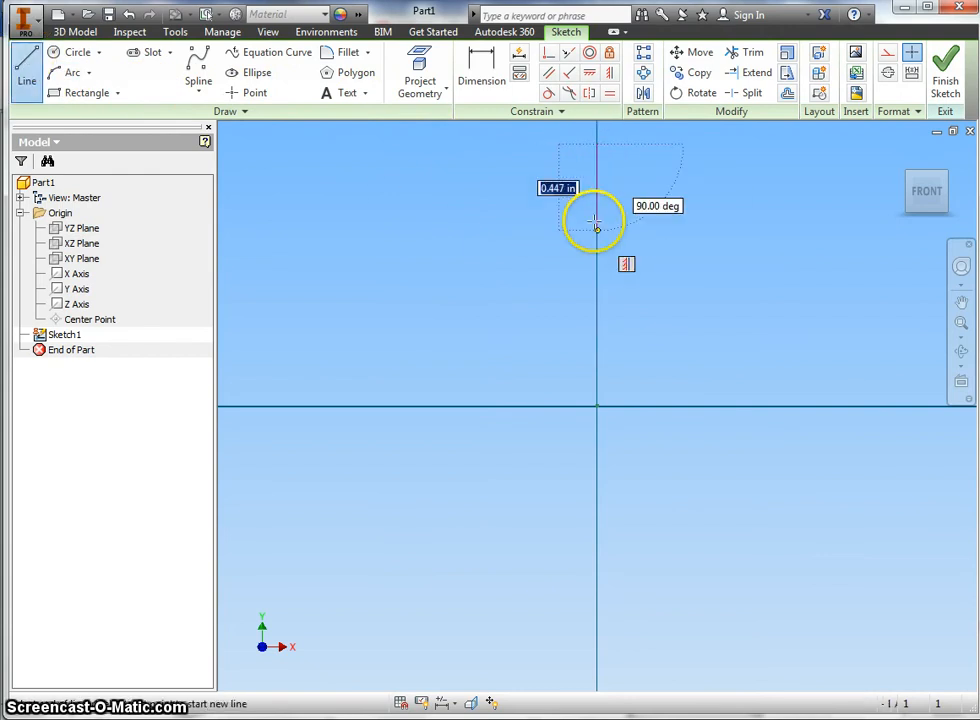
left_click(597, 384)
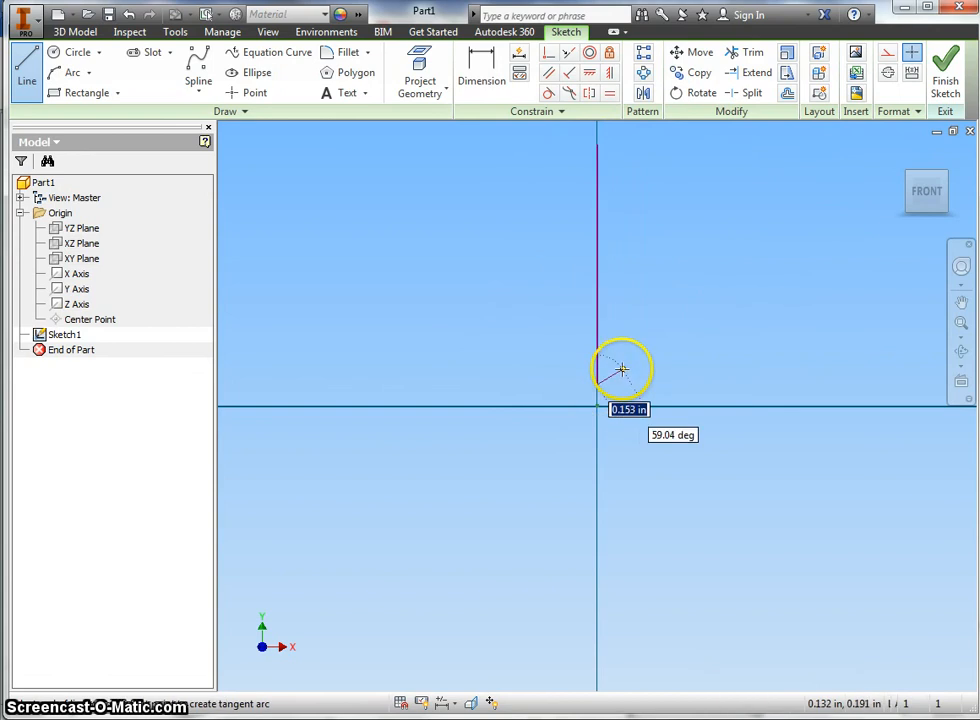
right_click(645, 306)
left_click(688, 310)
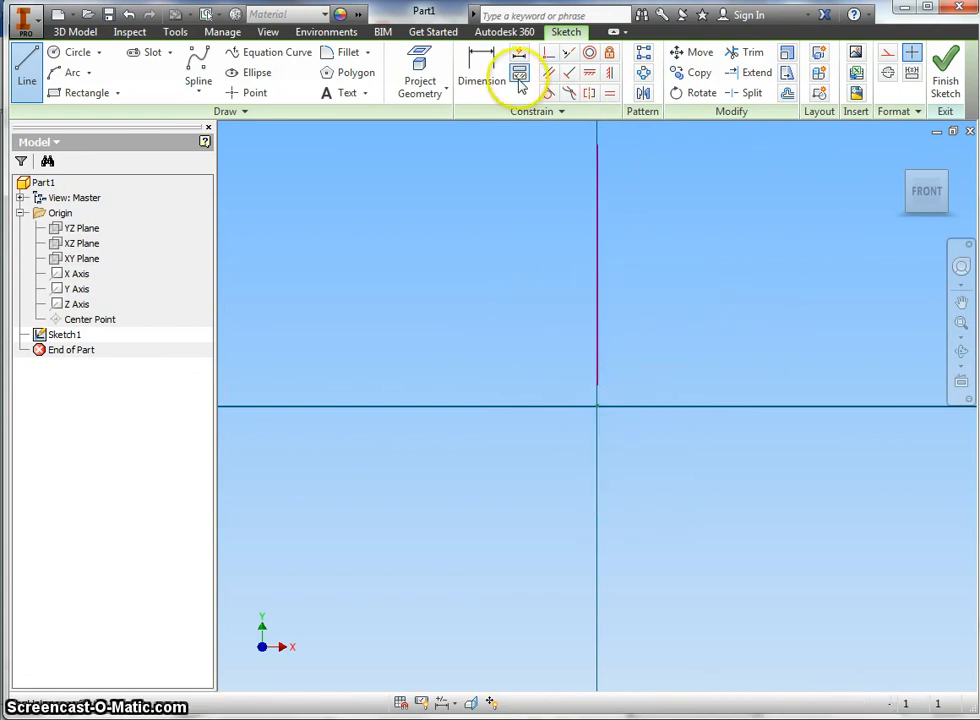
Step: Dimension the vertical line's length to 24 in
left_click(490, 68)
left_click(597, 287)
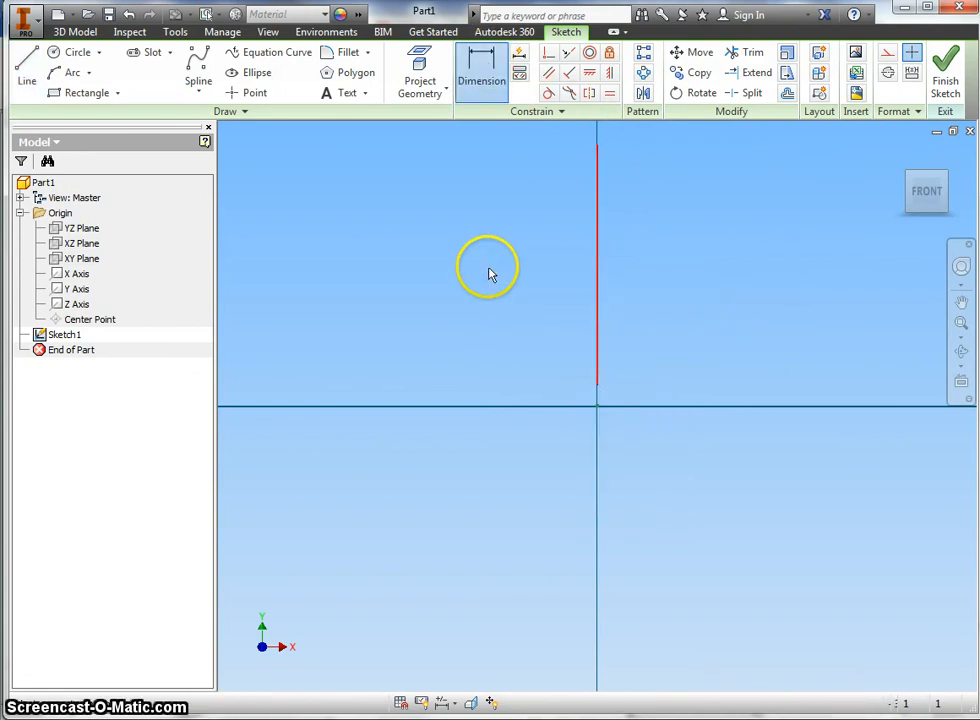
left_click(486, 270)
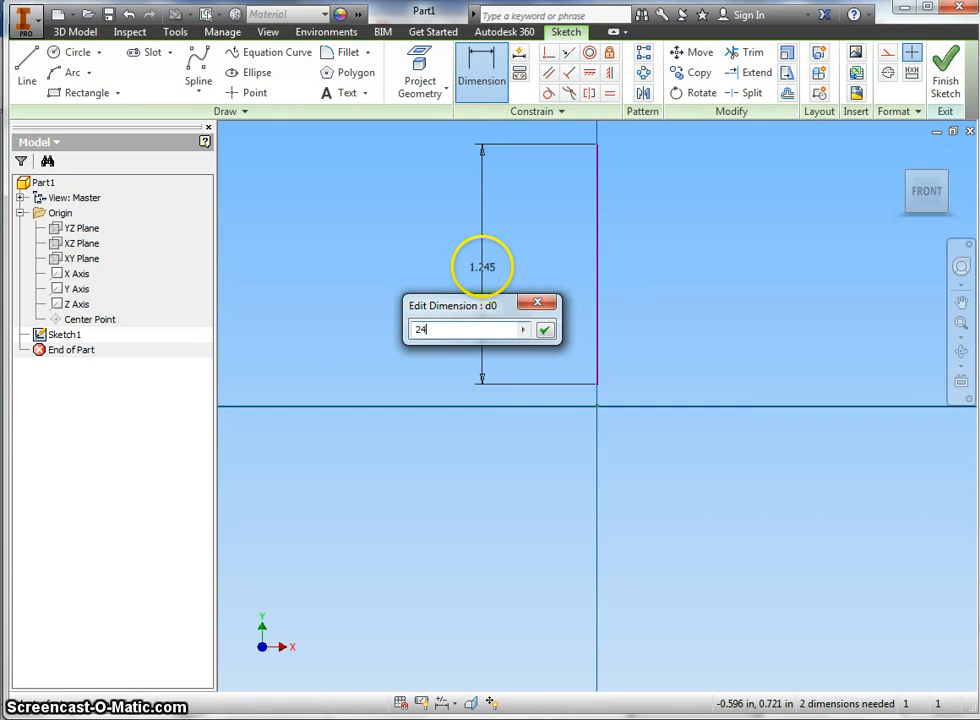
key("Return")
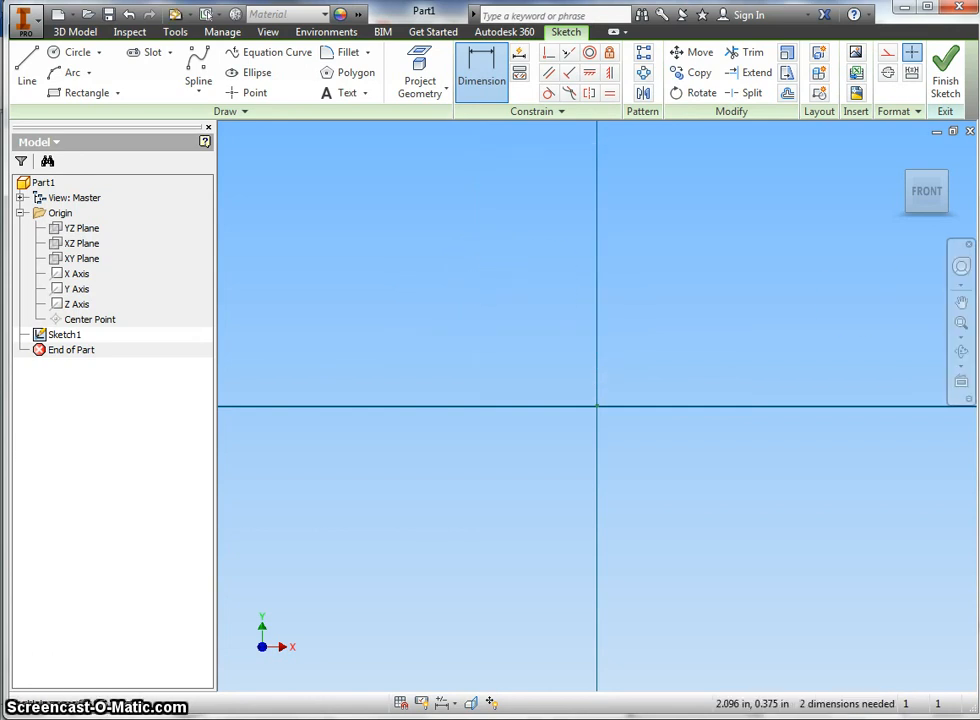
Step: Draw a 22 in diameter circle centred on the X axis, about 17.5 in from the origin
left_click(965, 329)
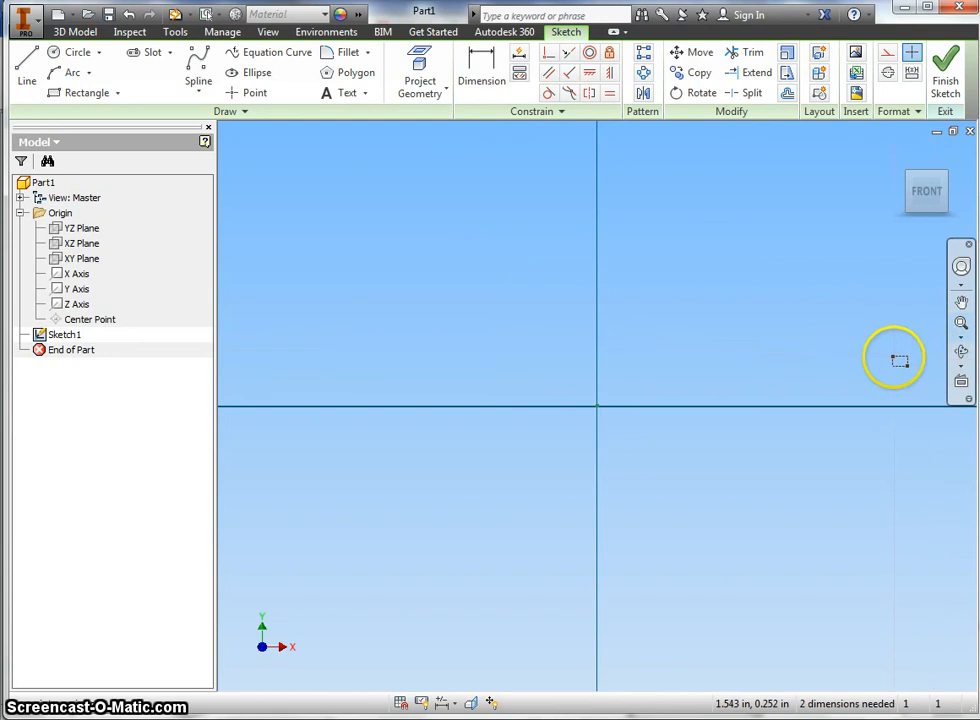
left_click(961, 339)
left_click(903, 370)
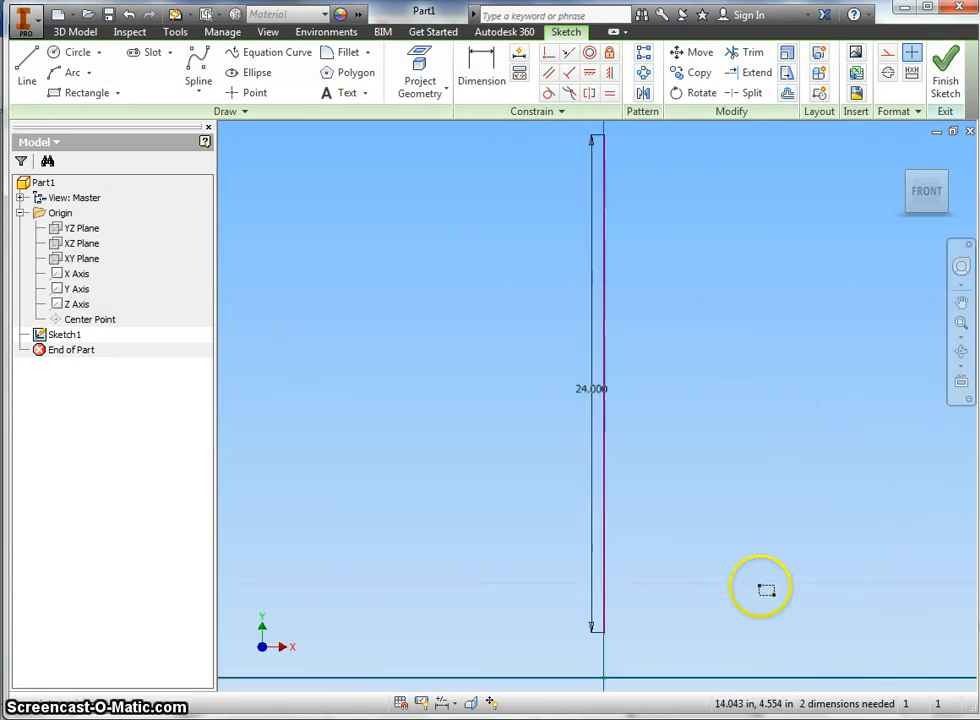
left_click(961, 305)
mouse_move(794, 448)
left_mouse_down()
mouse_move(512, 365)
mouse_move(545, 365)
left_mouse_up()
right_click(663, 318)
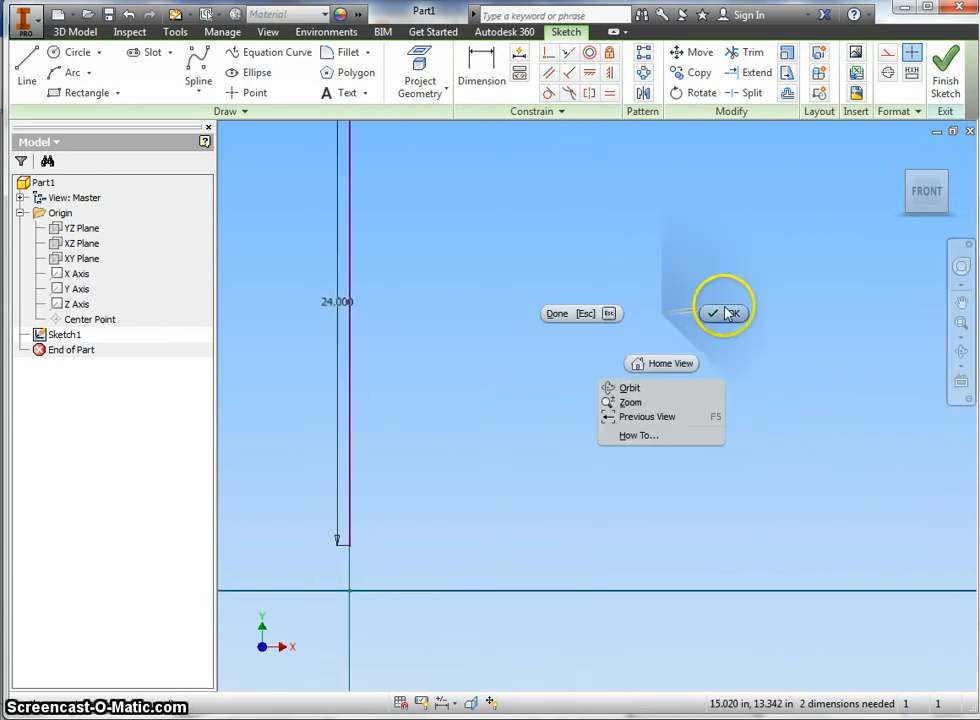
left_click(727, 313)
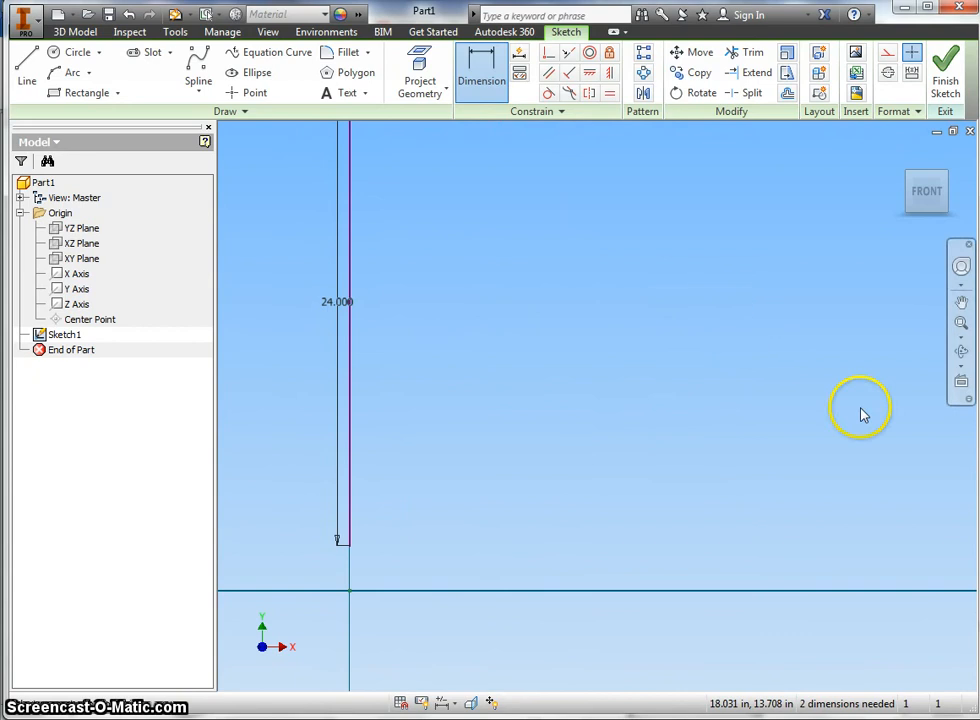
left_click(76, 54)
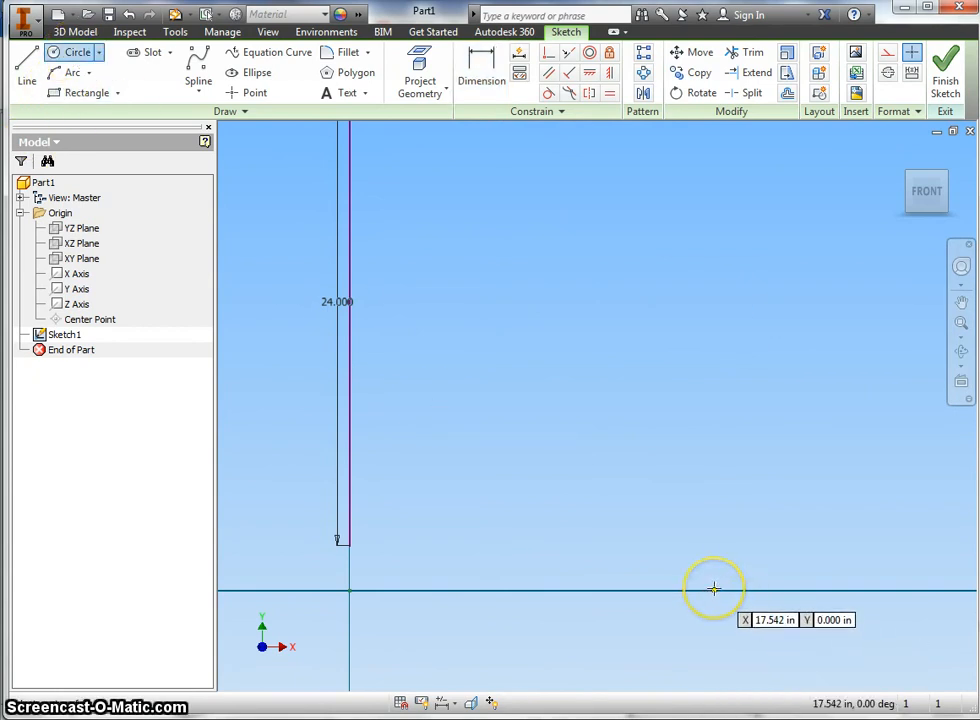
left_click_drag(714, 589, 904, 582)
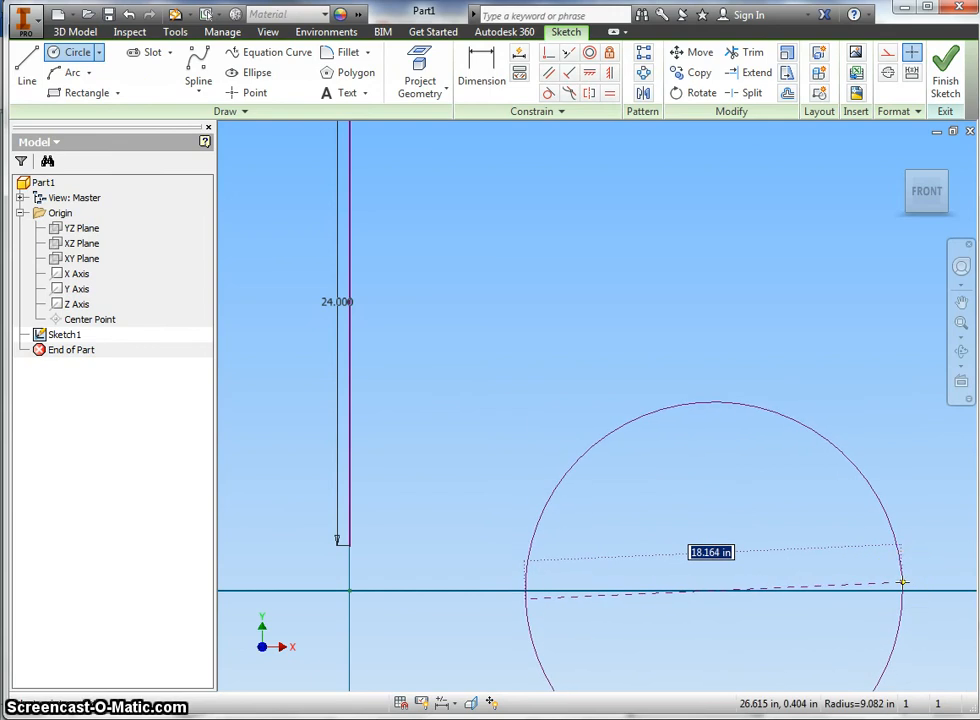
type("22")
key("Return")
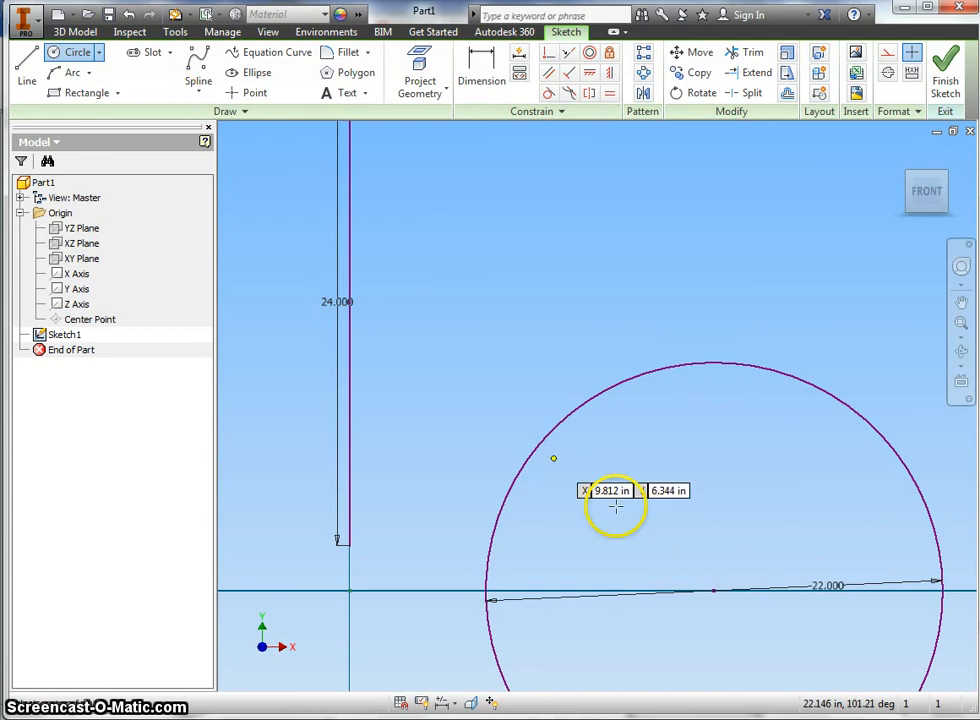
Step: Add a concentric 24 in diameter circle around the 22 in circle and finish the Circle command
left_click(714, 590)
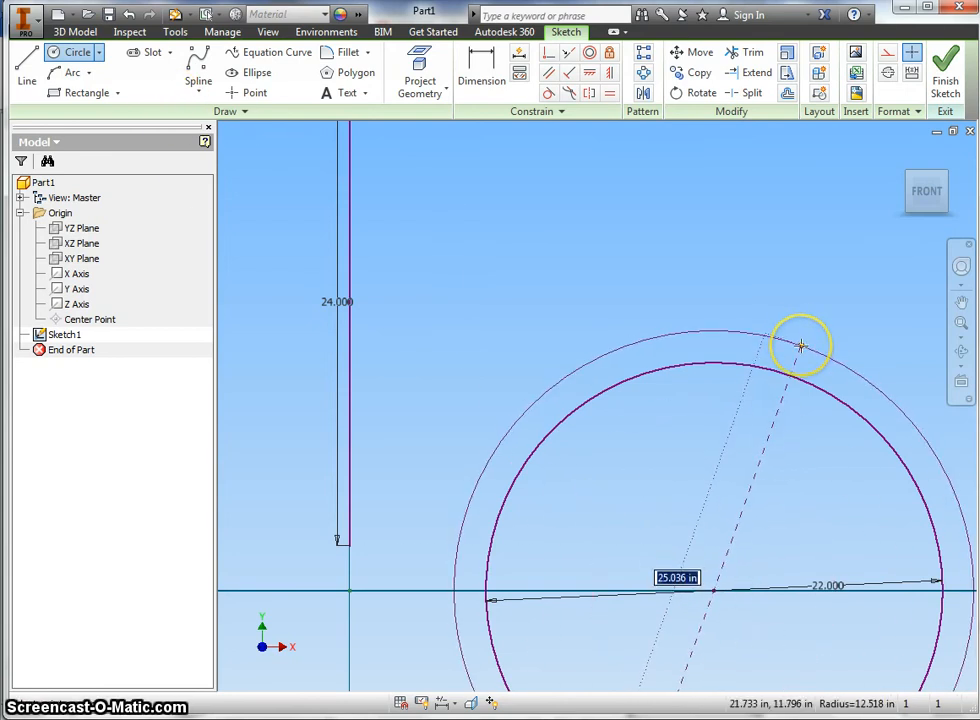
type("24")
key("Return")
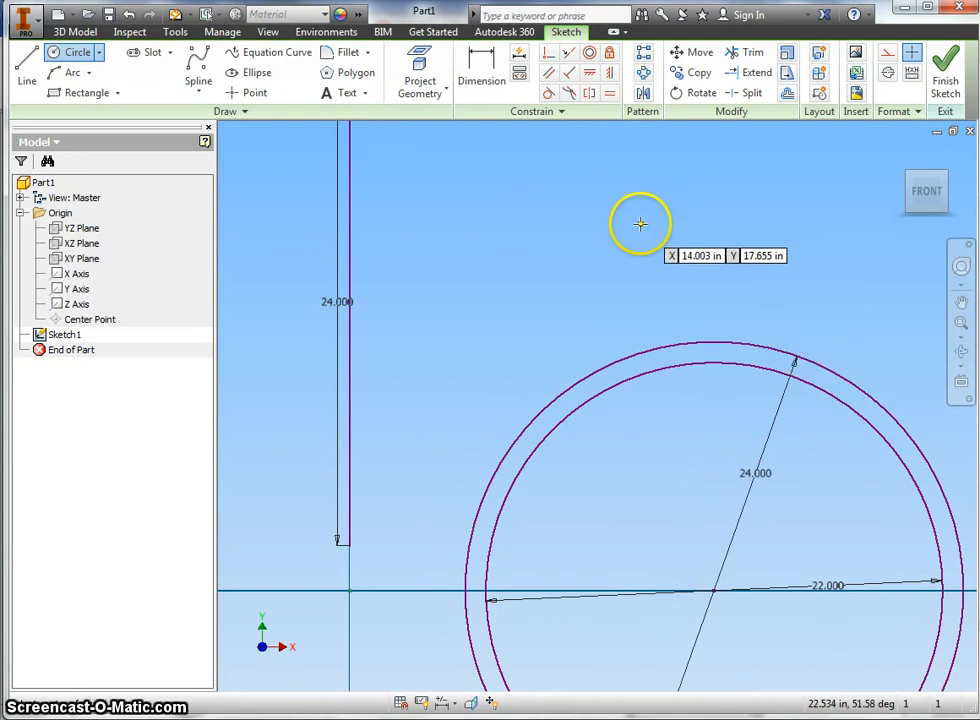
right_click(574, 202)
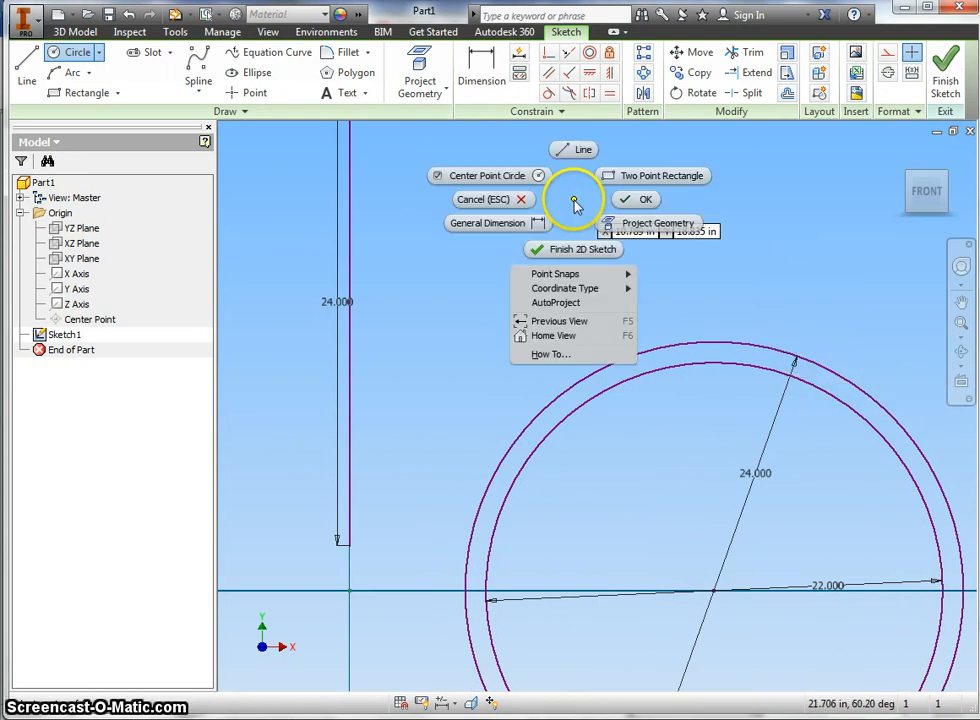
left_click(646, 200)
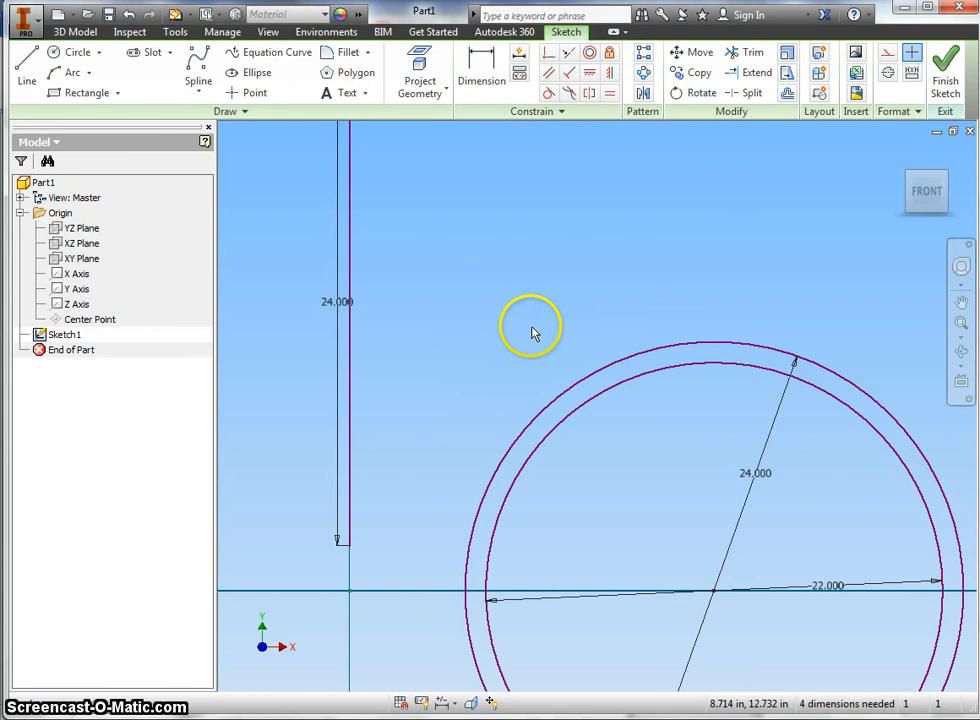
Step: Draw a horizontal line about 30.1 in long from the origin along the X axis, crossing both circles completely
left_click(27, 72)
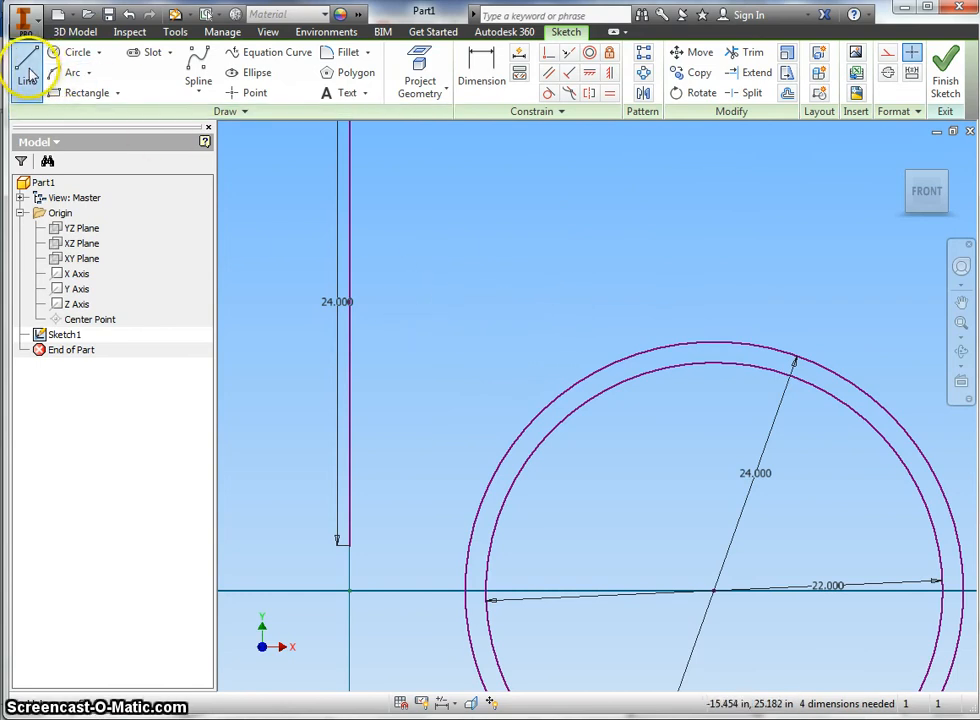
left_click(350, 591)
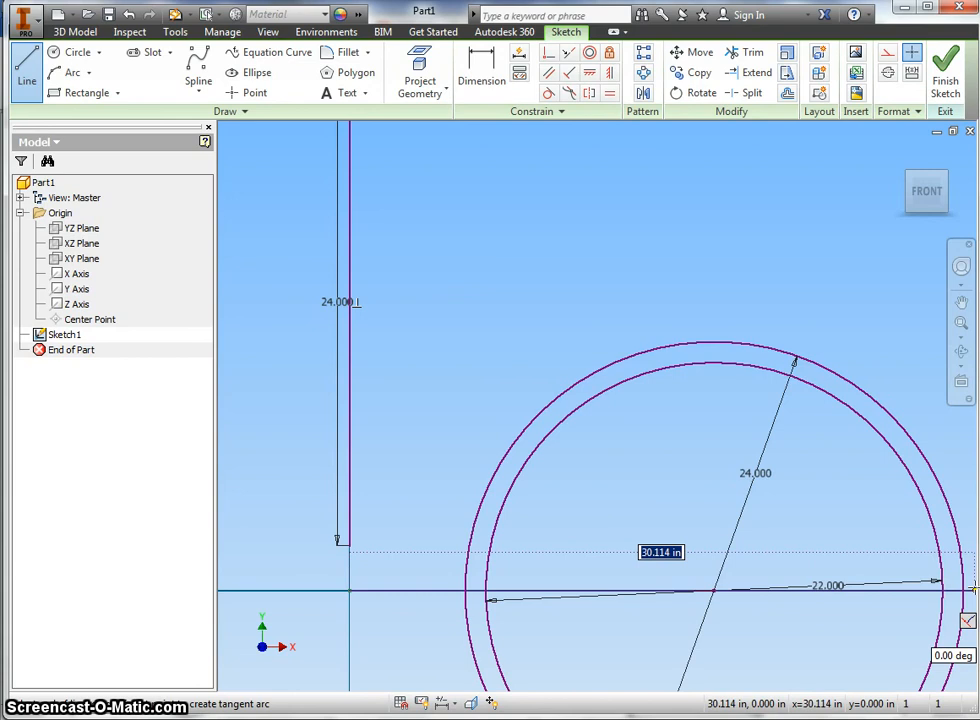
left_click(972, 588)
right_click(701, 200)
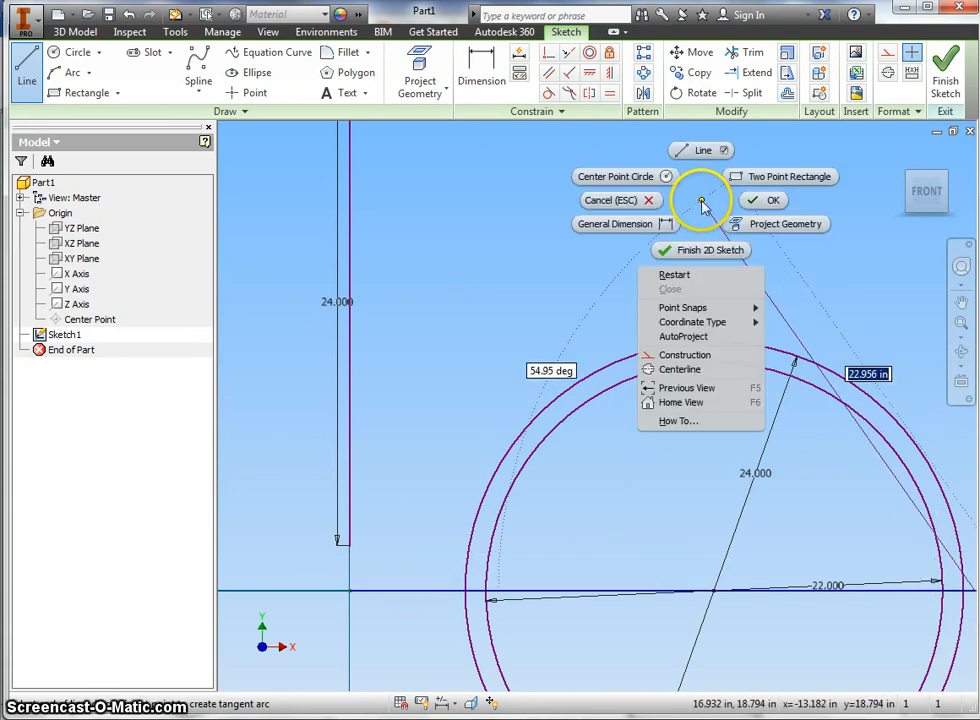
left_click(771, 203)
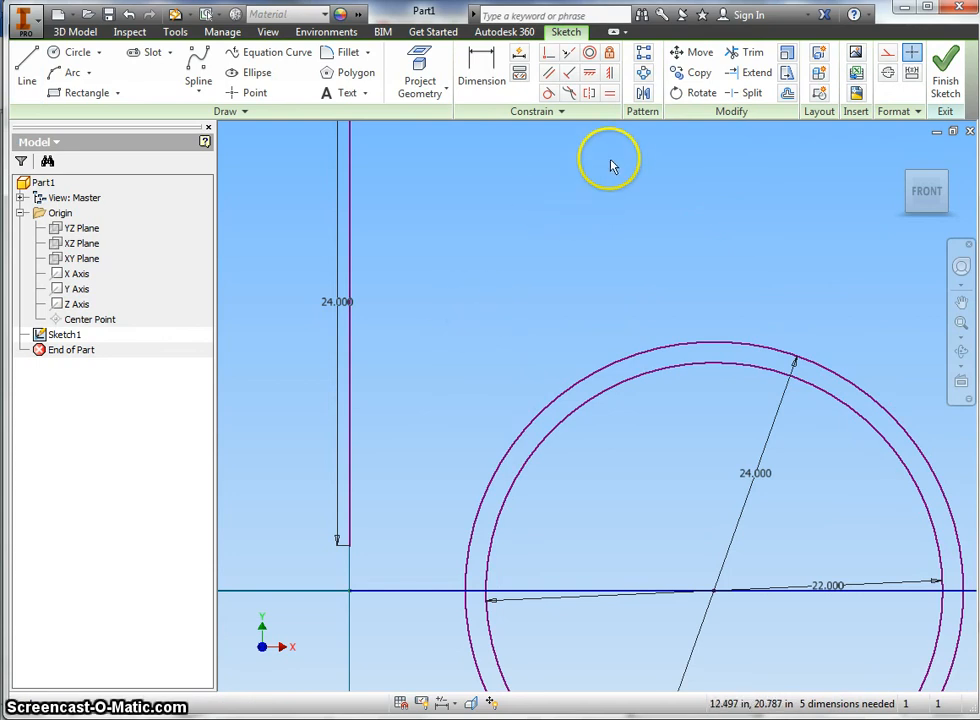
Step: Convert the 24 in vertical line to construction geometry
left_click(350, 345)
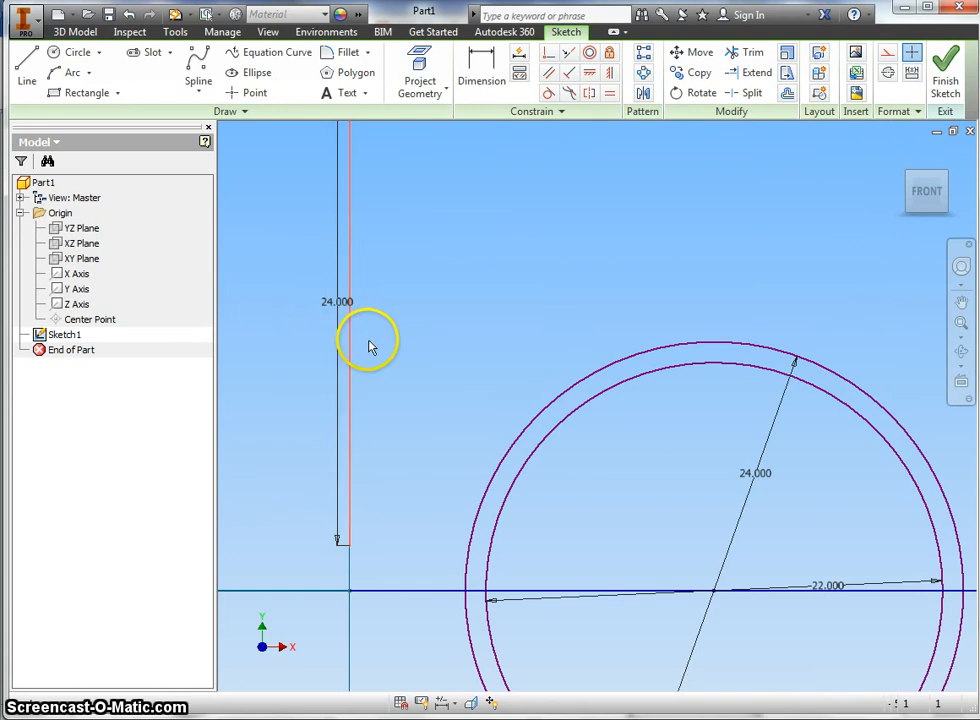
left_click(888, 56)
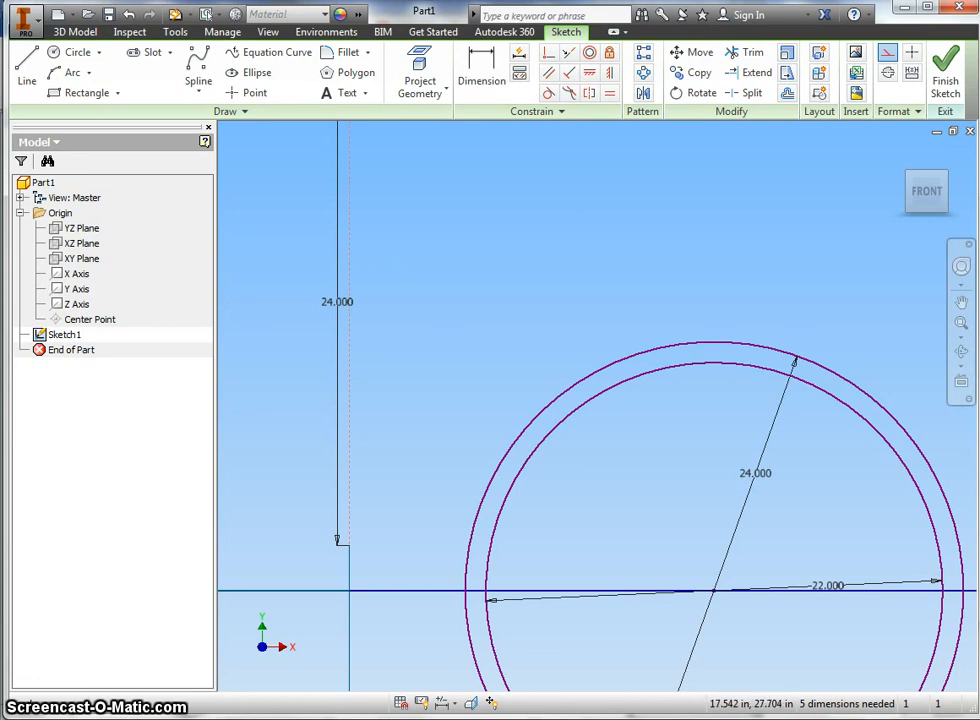
Step: Trim away the upper halves of both concentric circles above the horizontal line
left_click(749, 60)
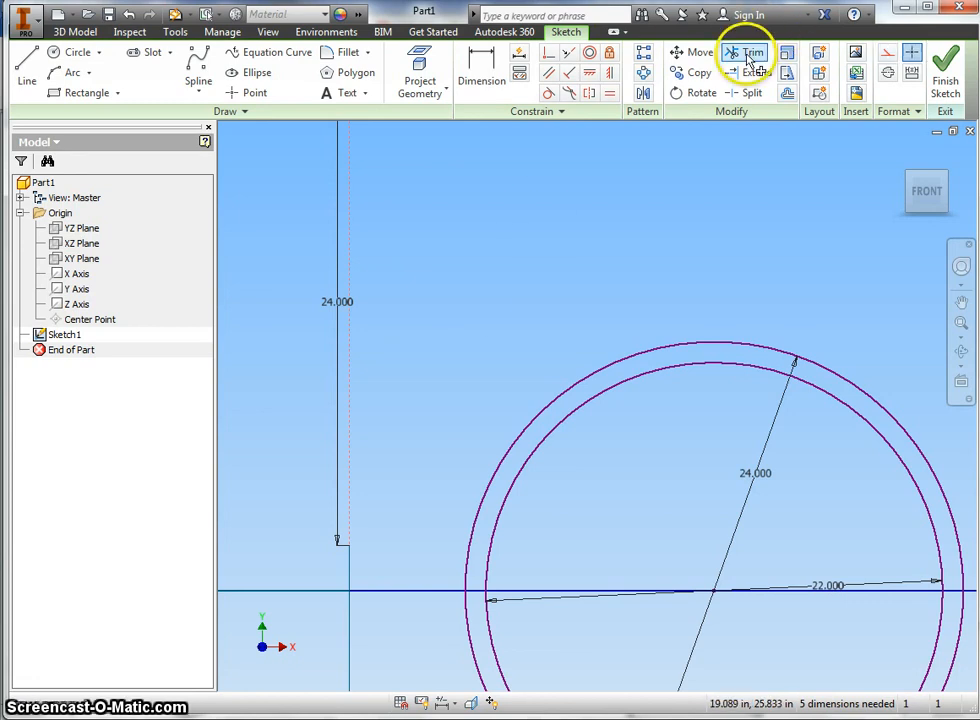
left_click(712, 194)
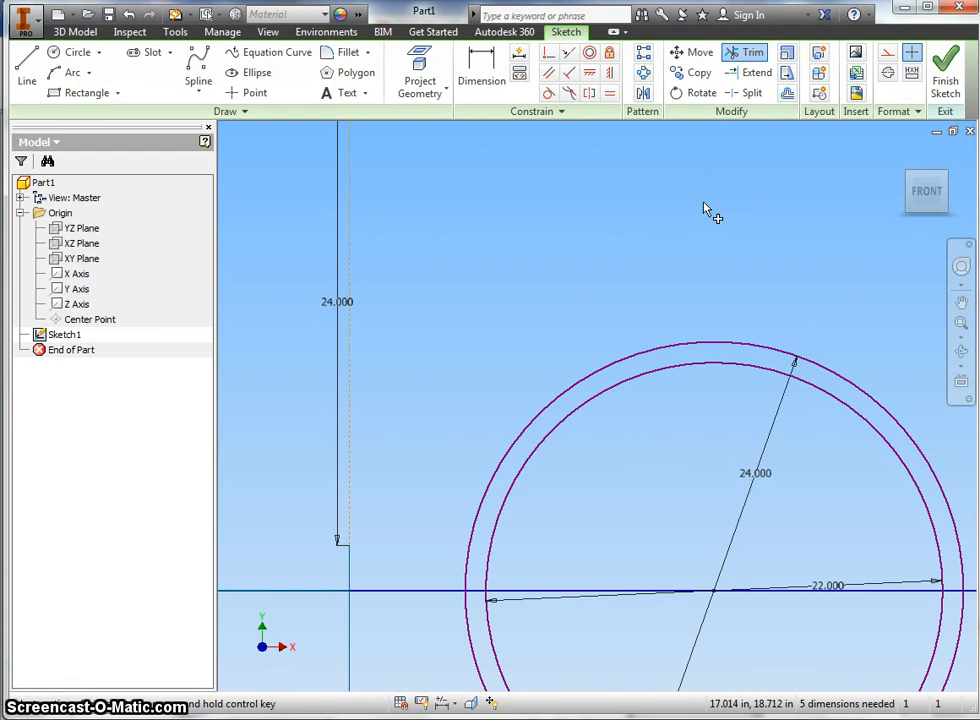
left_click(703, 346)
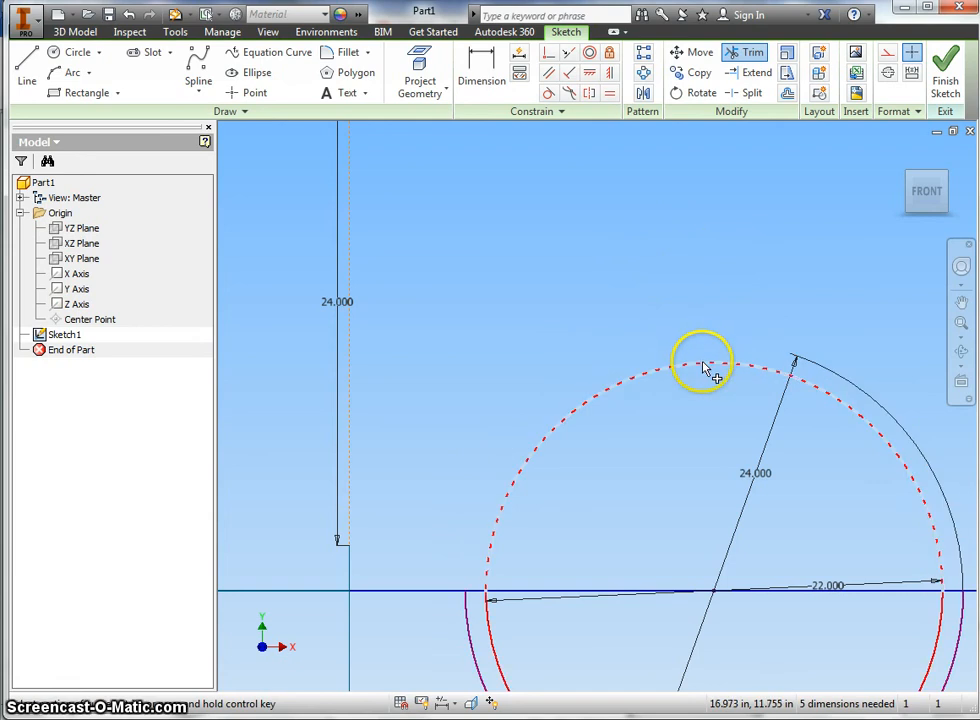
left_click(706, 370)
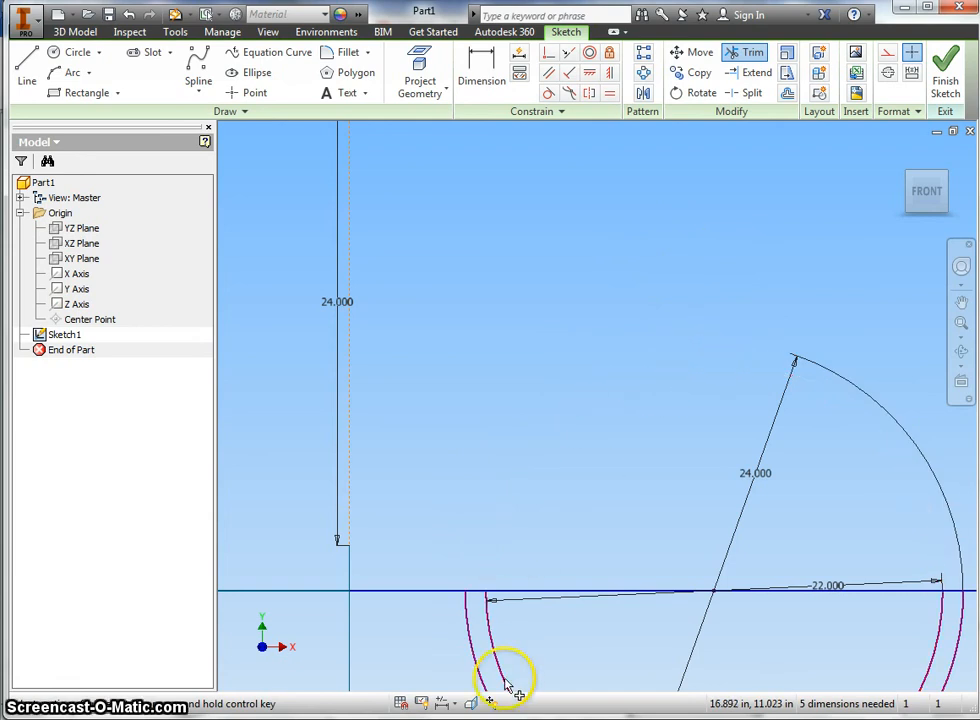
Step: Trim the horizontal line inside the inner arc and beyond the outer arc, keeping only the short segments that close the half ring
left_click(576, 595)
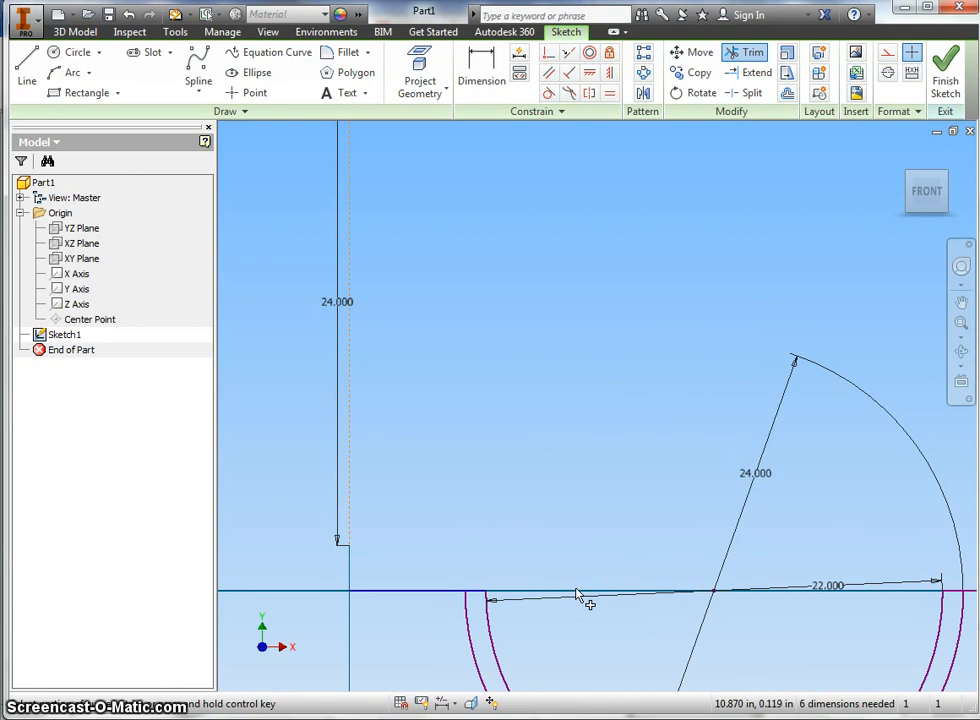
left_click(972, 596)
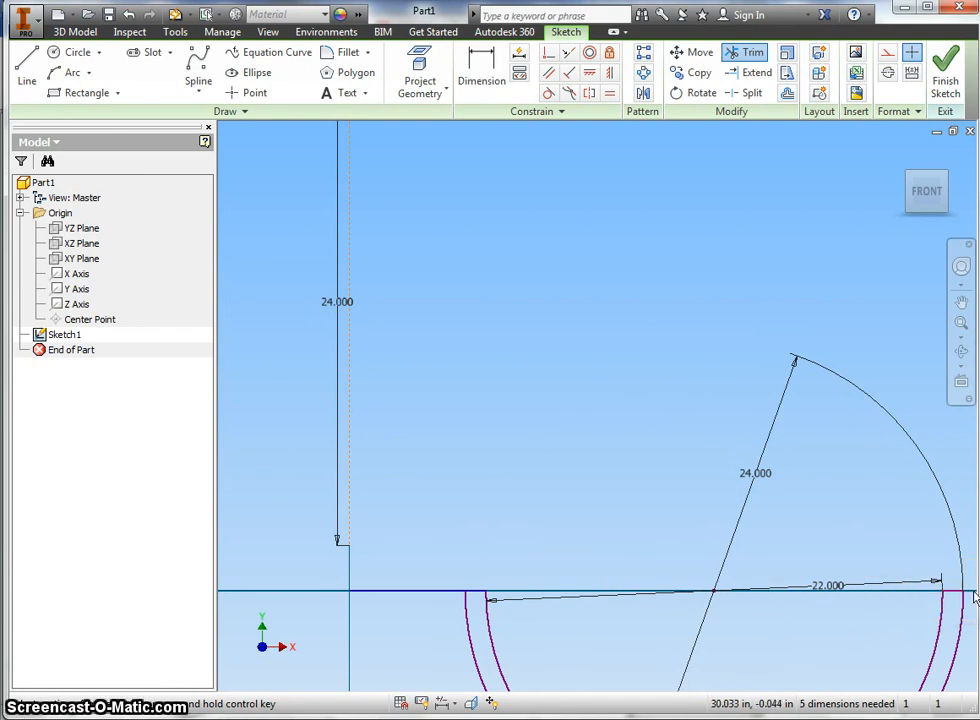
left_click(408, 593)
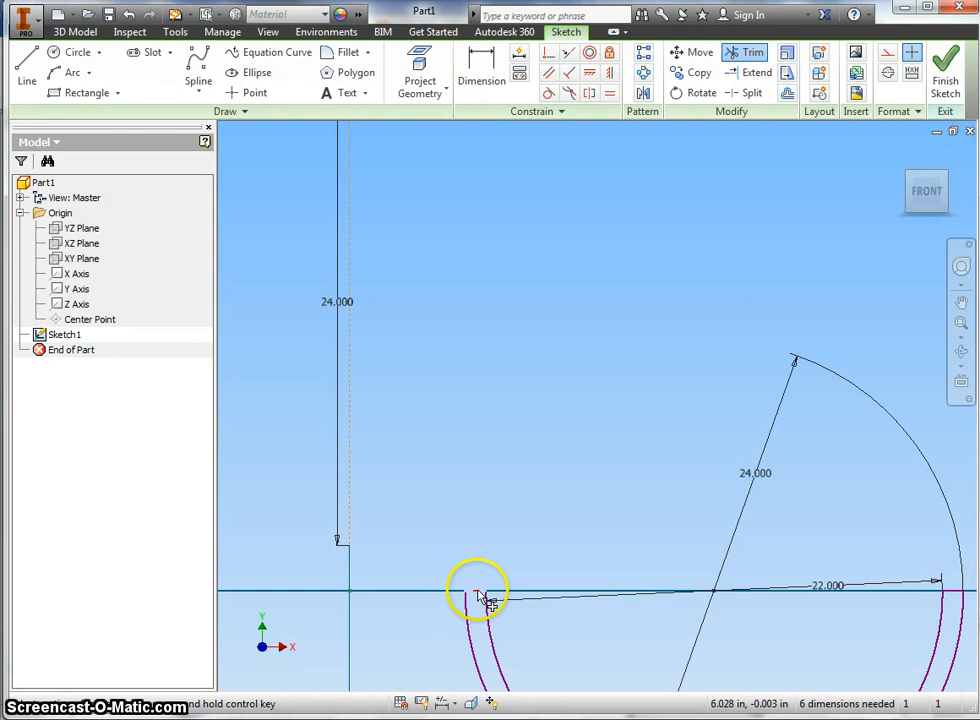
right_click(499, 400)
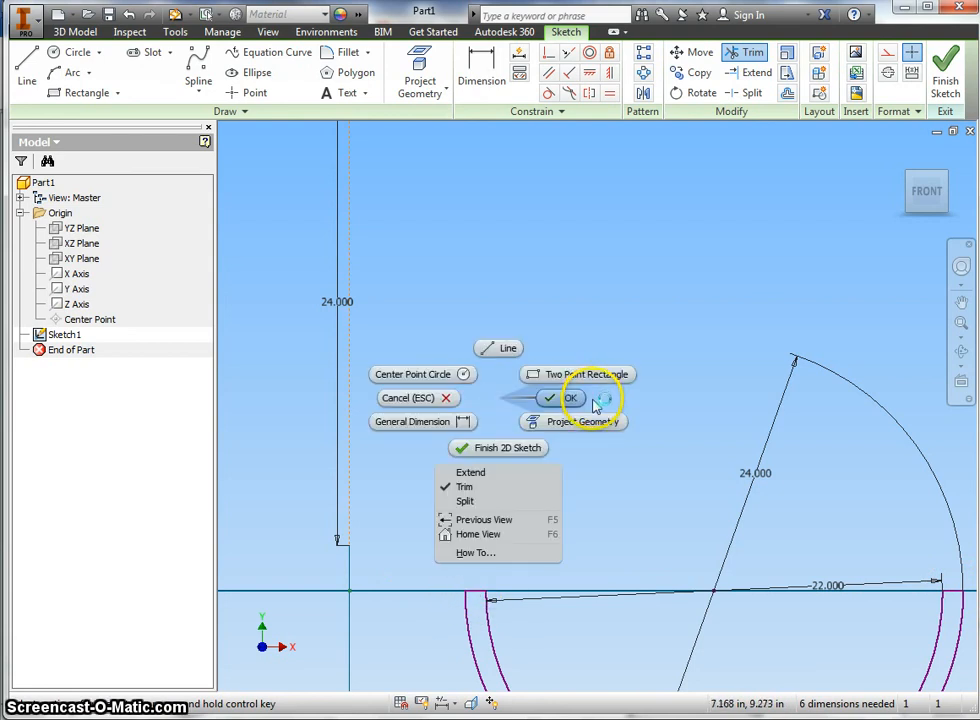
Step: End the trimming and finish the half-ring profile sketch, returning to the isometric home view
left_click(567, 400)
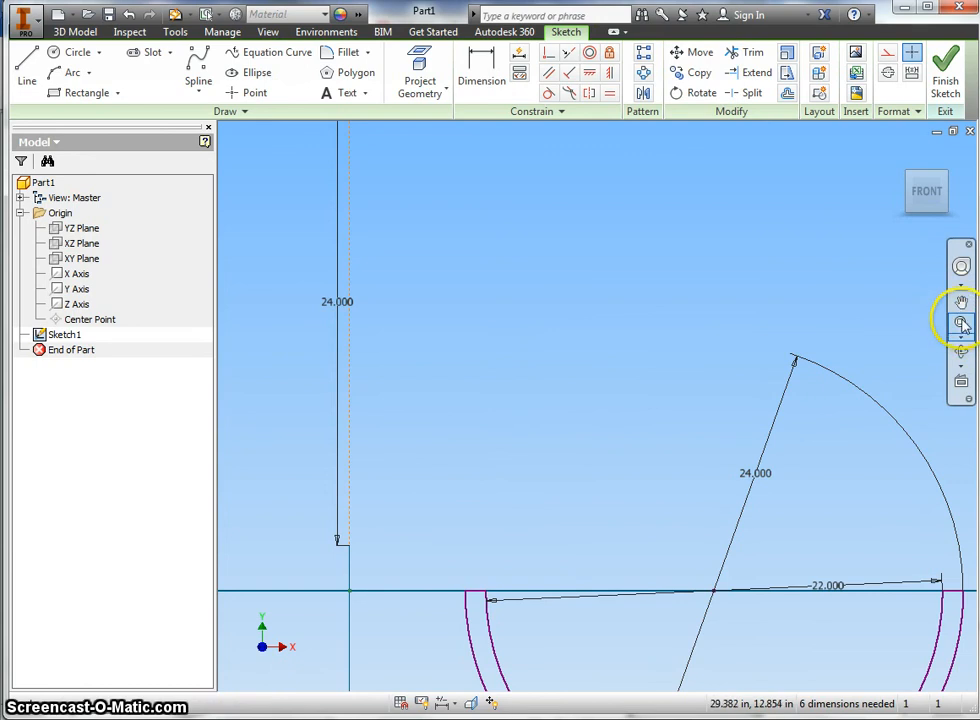
left_click(961, 343)
left_click(868, 372)
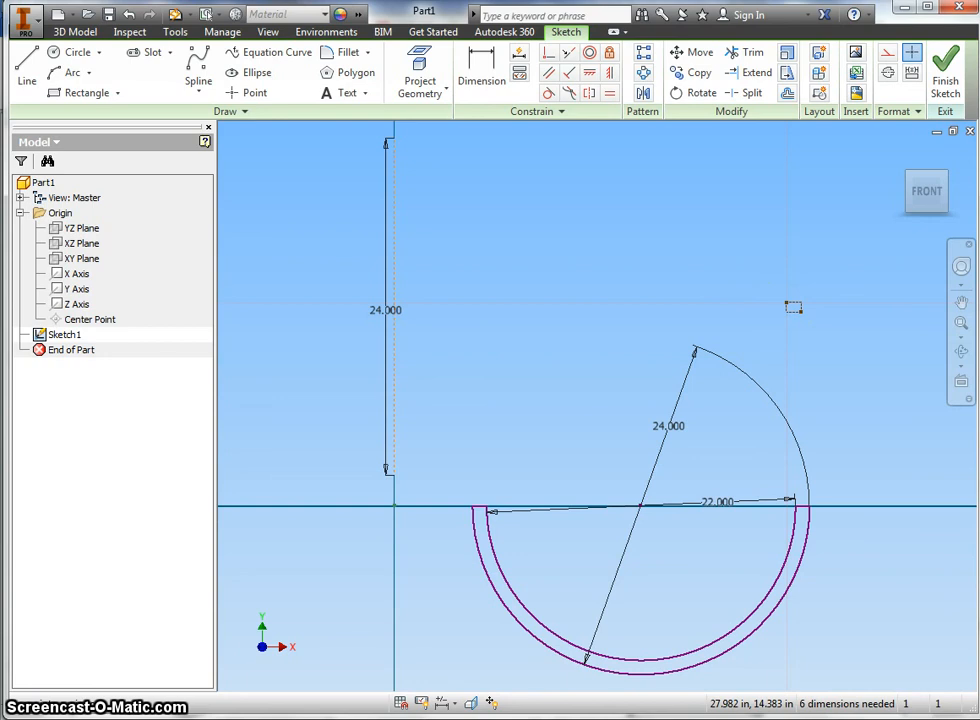
left_click(945, 90)
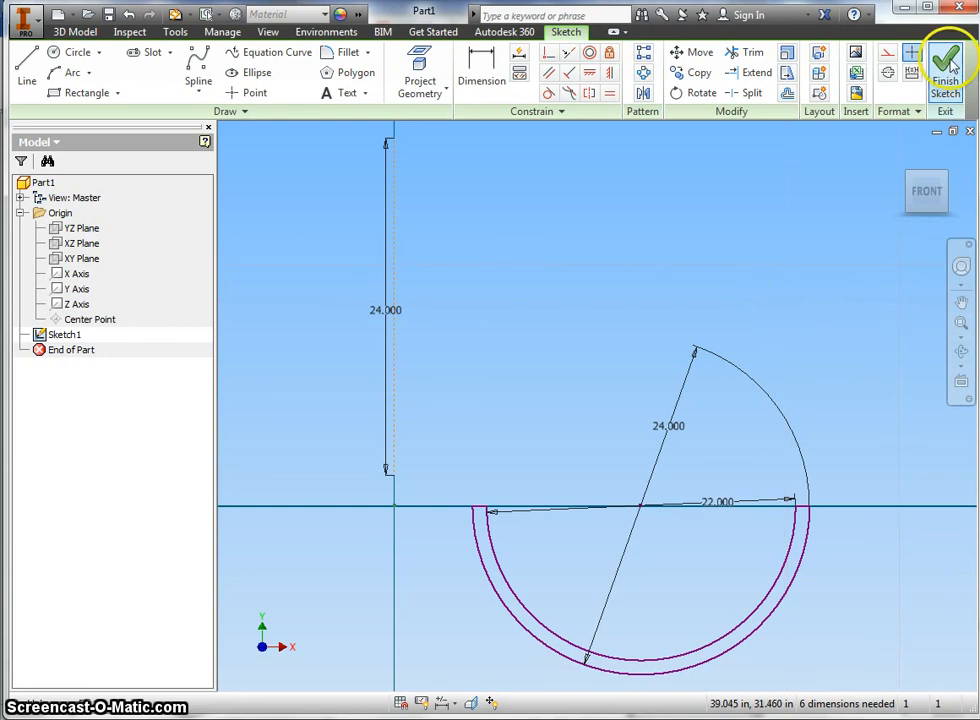
left_click(900, 155)
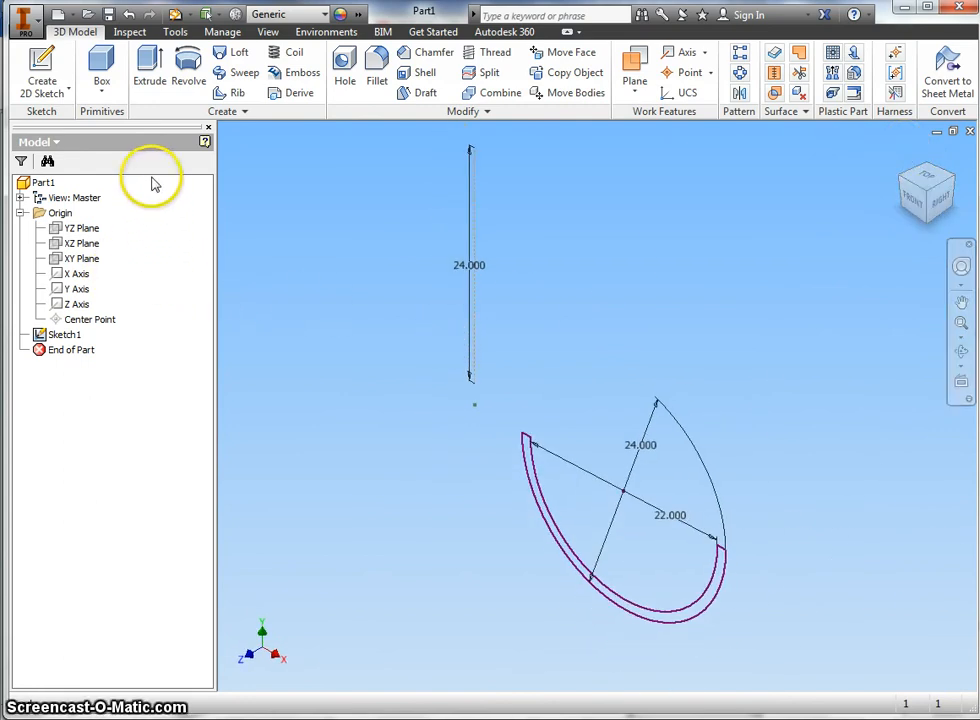
Step: Start a Coil feature from the half-ring profile, using the 24 in vertical construction line as its axis
left_click(296, 55)
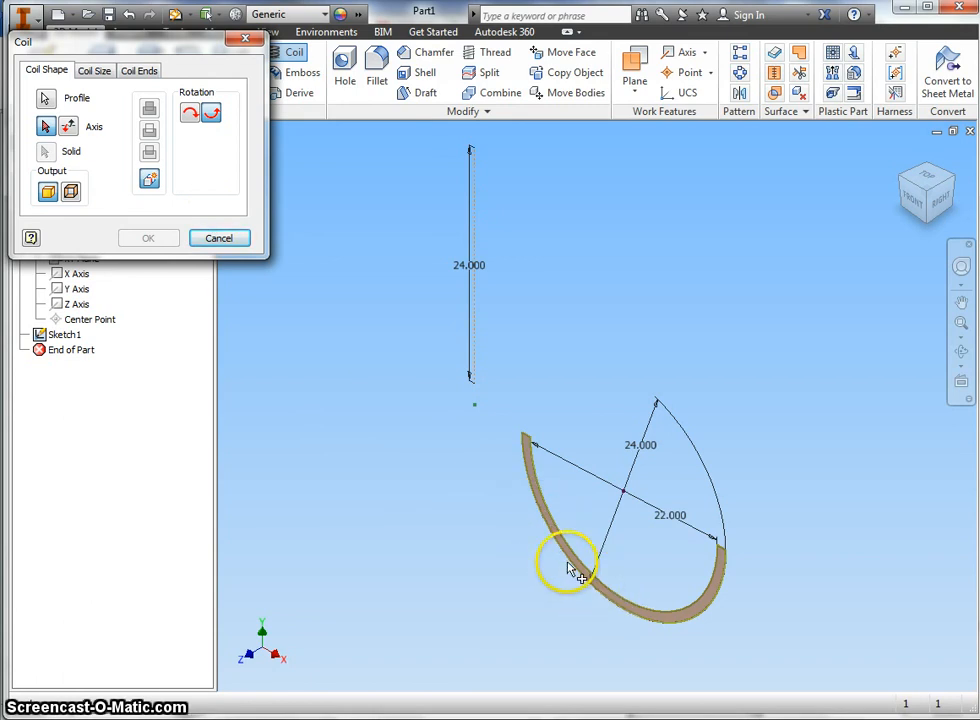
left_click(46, 127)
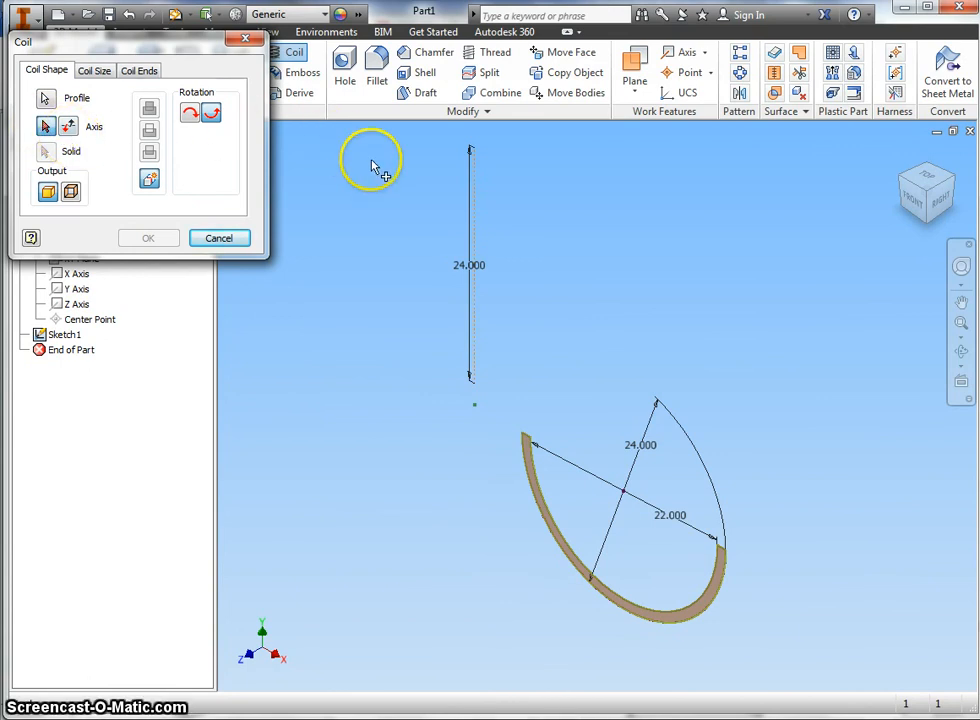
left_click(473, 244)
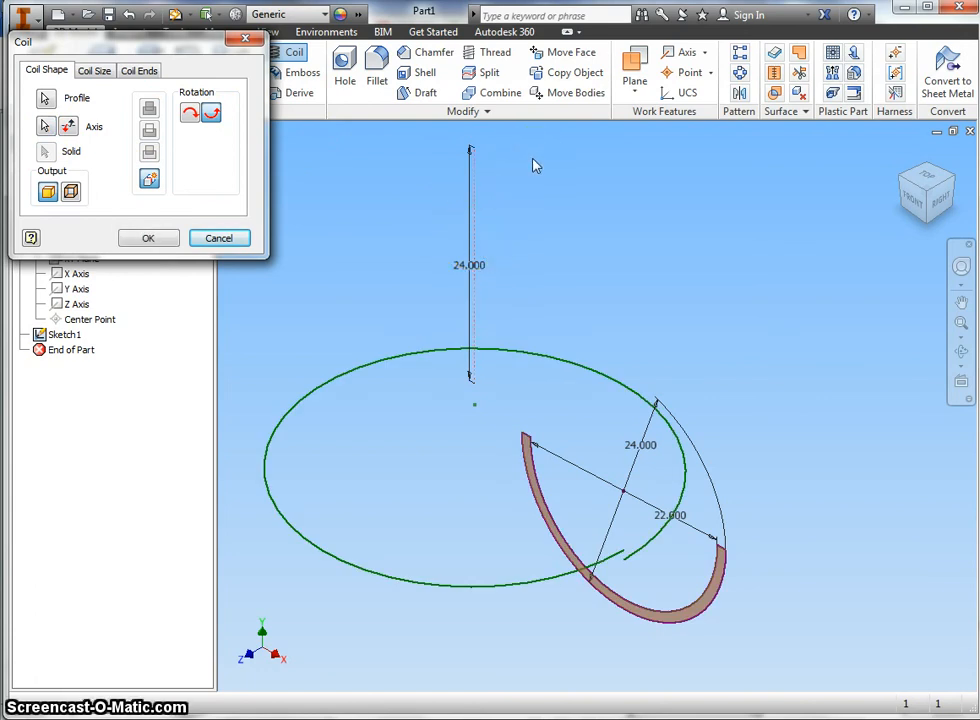
Step: Define the coil by Revolution and Height with 3 revolutions and a height of 120 in, and create it
left_click(95, 71)
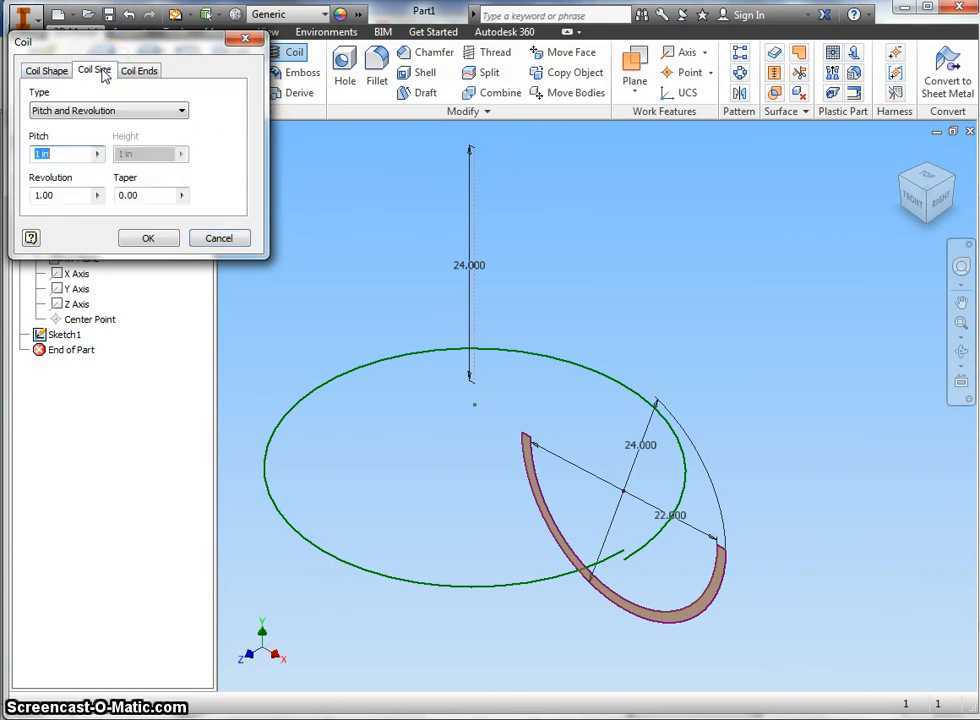
left_click(182, 112)
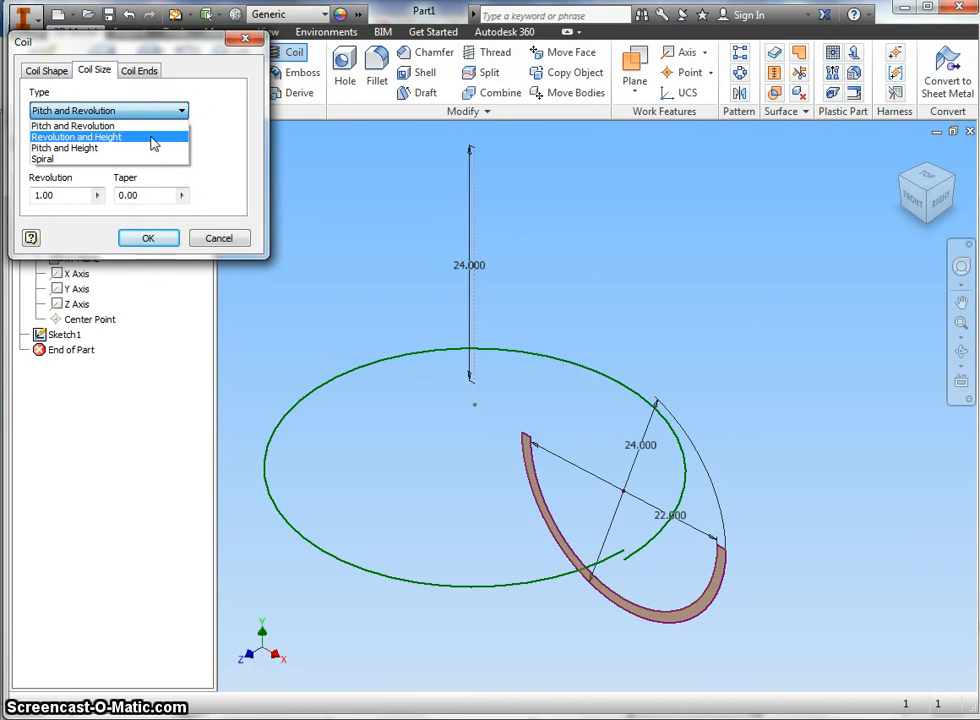
left_click(152, 138)
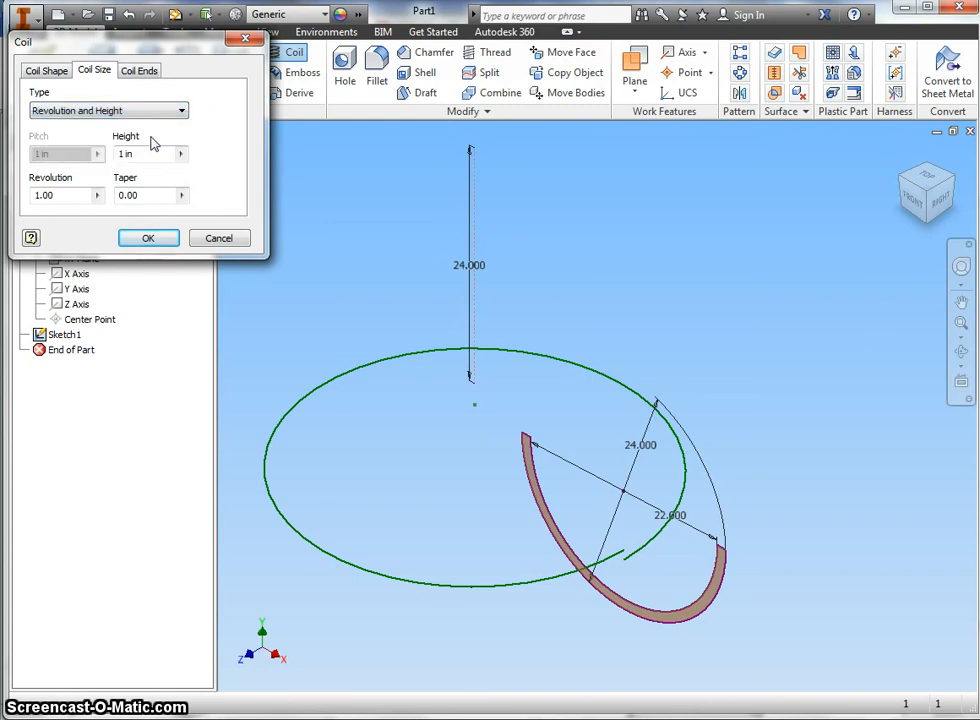
double_click(70, 205)
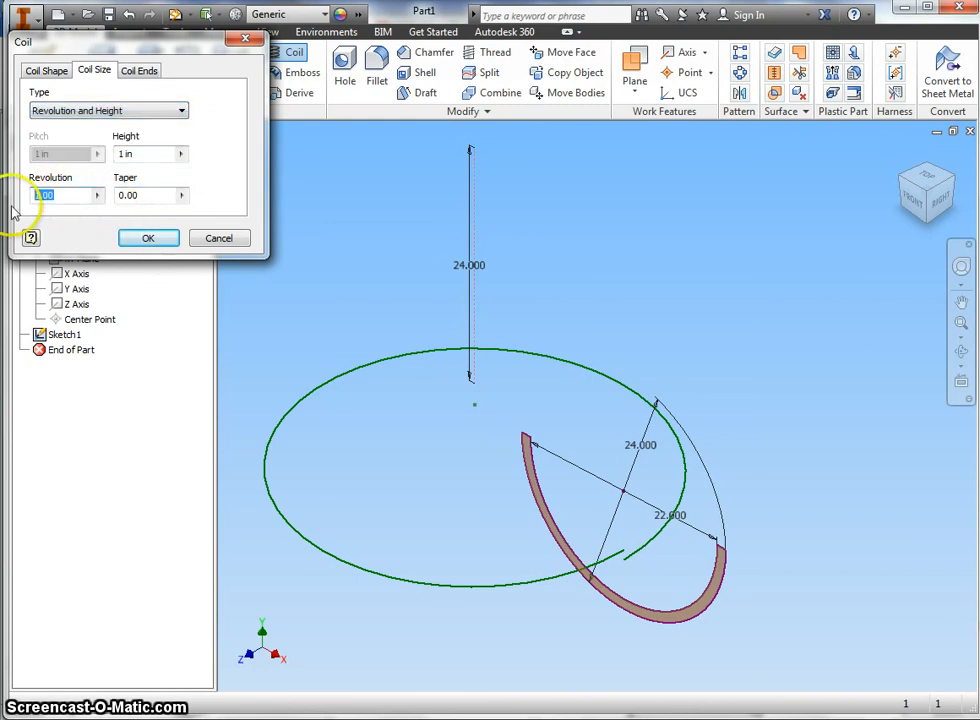
type("3")
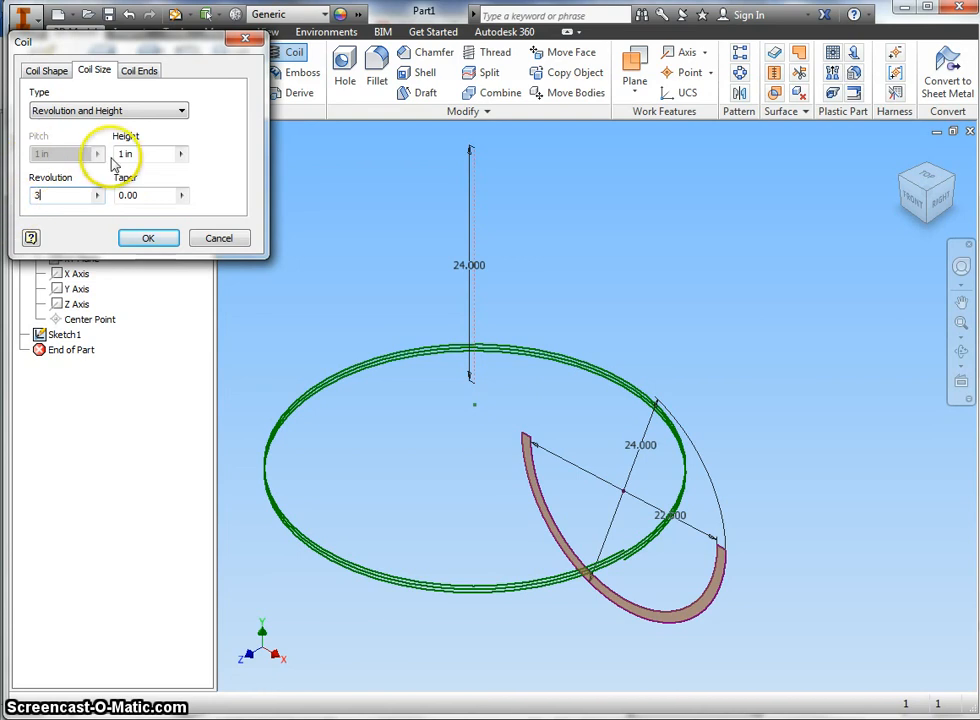
left_click(150, 153)
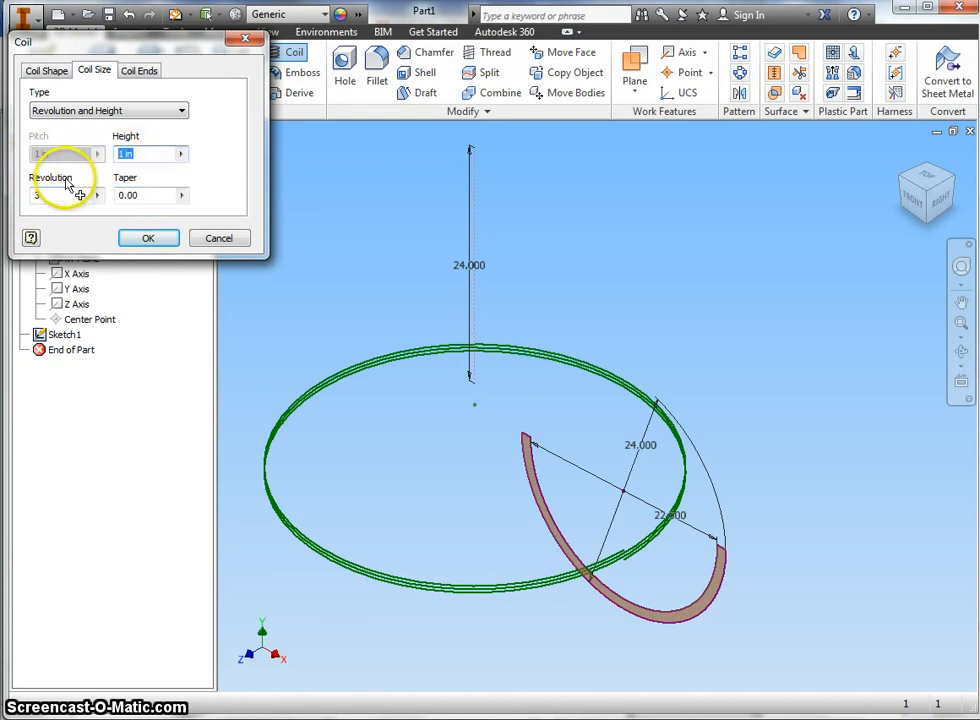
type("120")
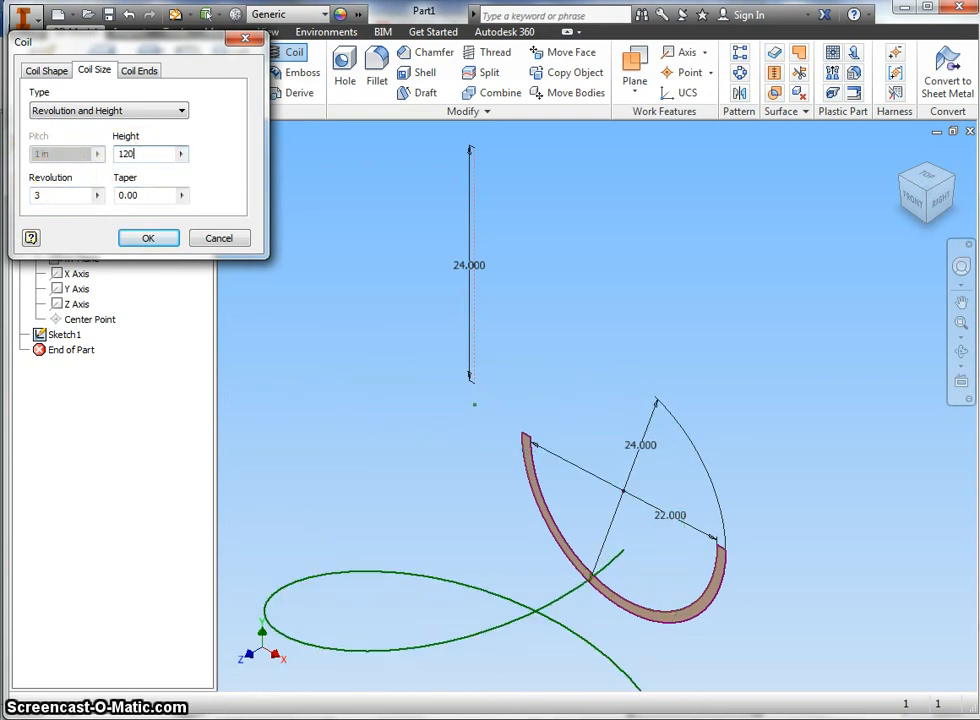
left_click(158, 239)
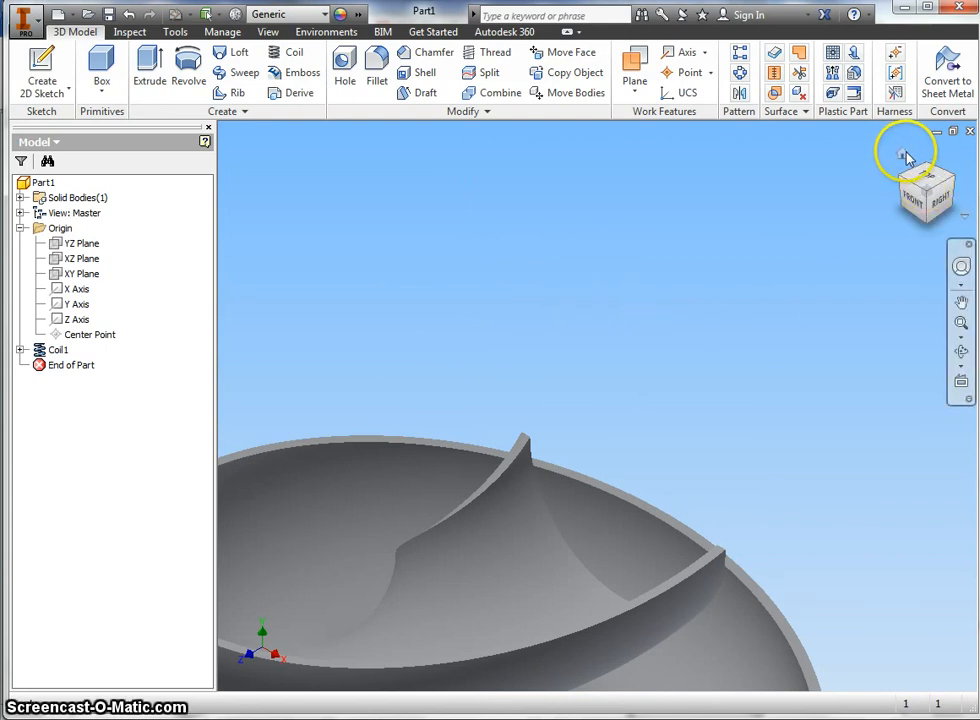
left_click(905, 158)
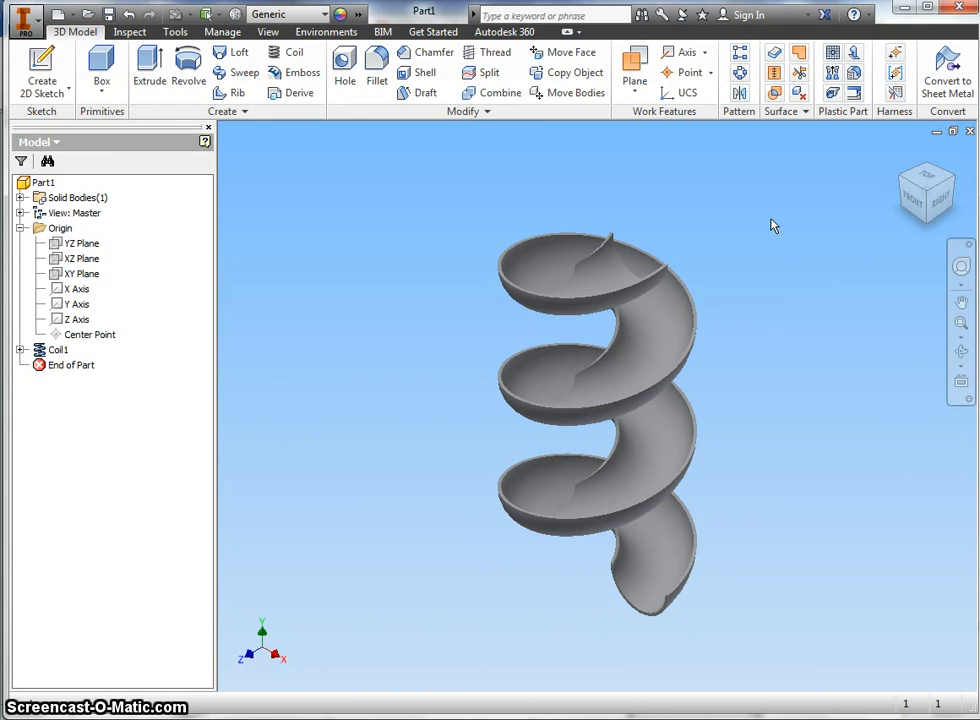
left_click(627, 306)
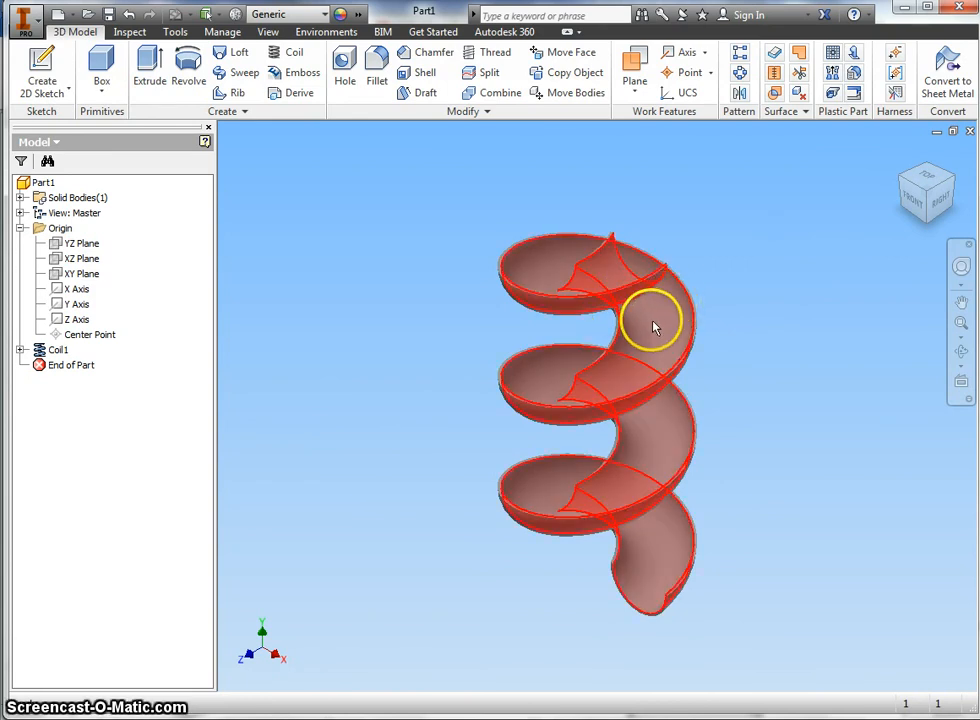
left_click(770, 306)
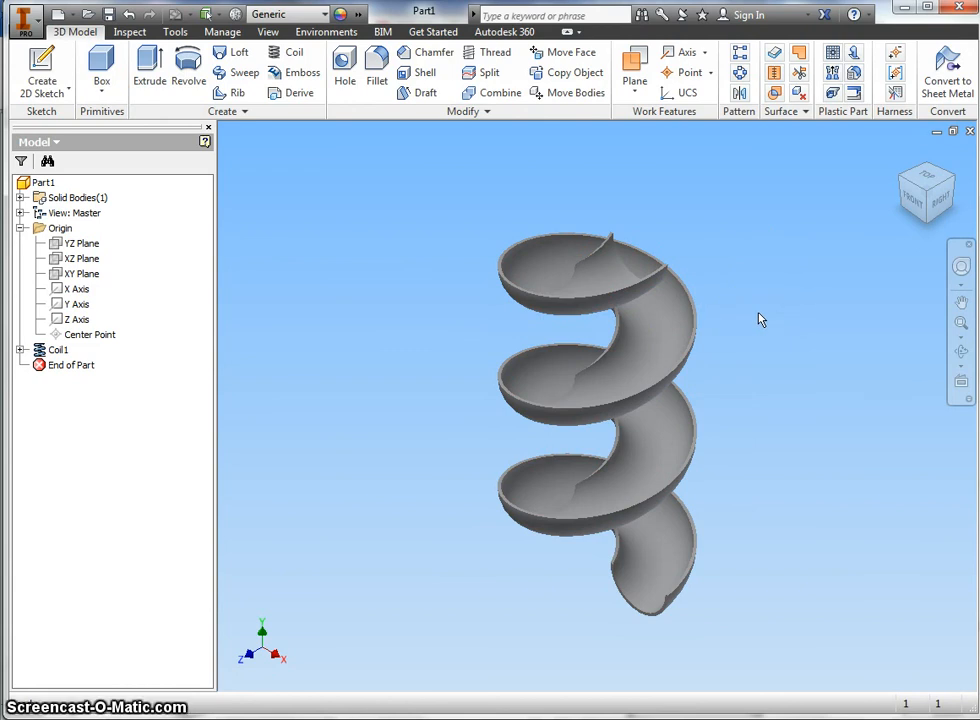
left_click(735, 320)
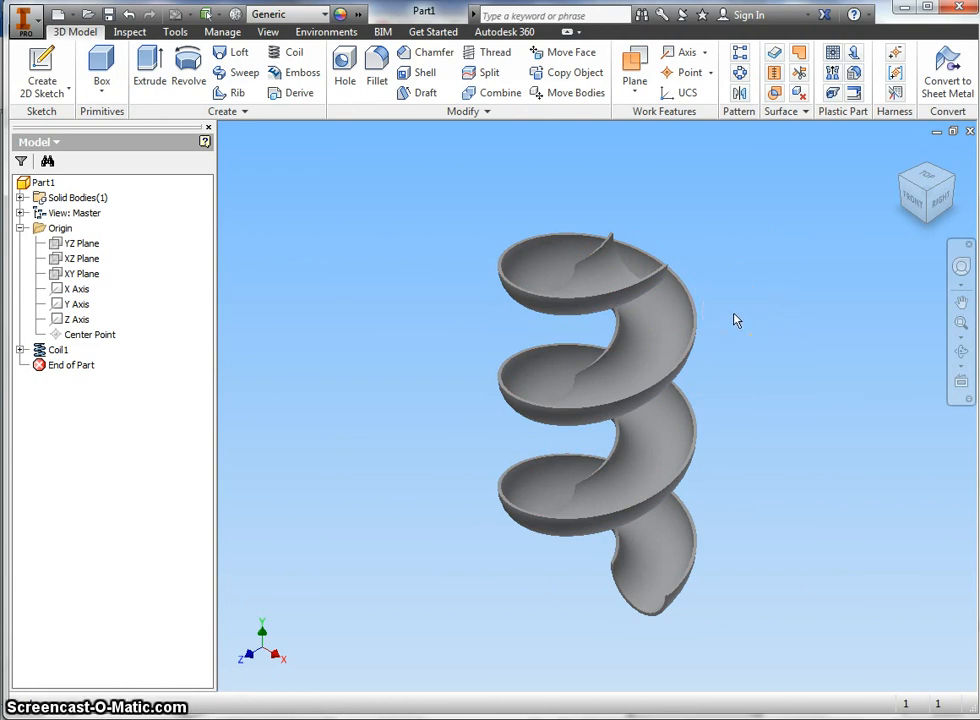
left_click(718, 277)
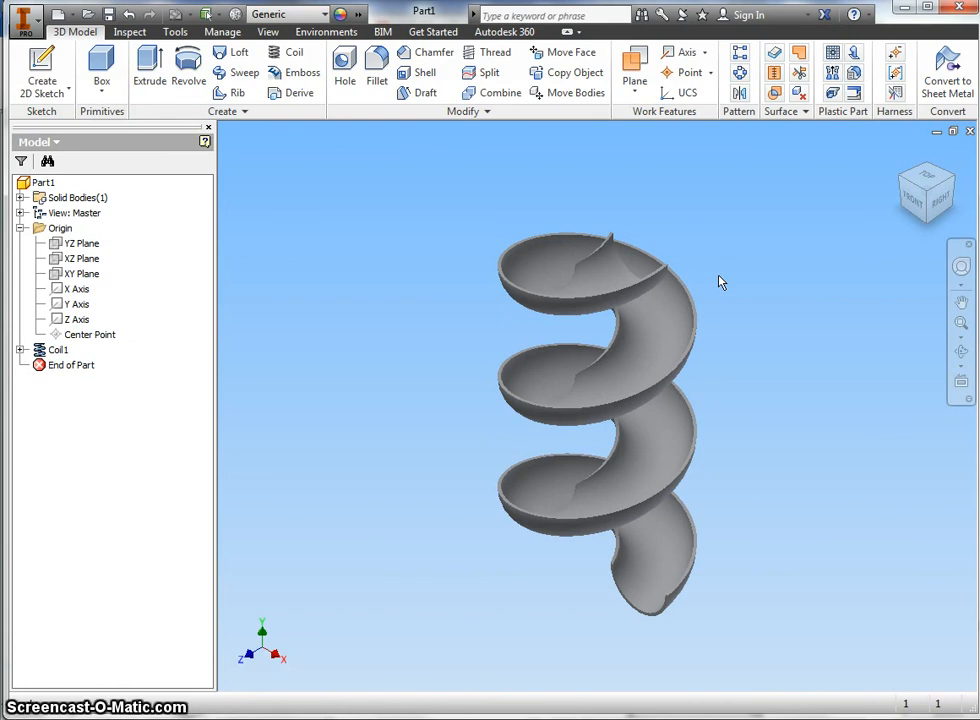
left_click(124, 640)
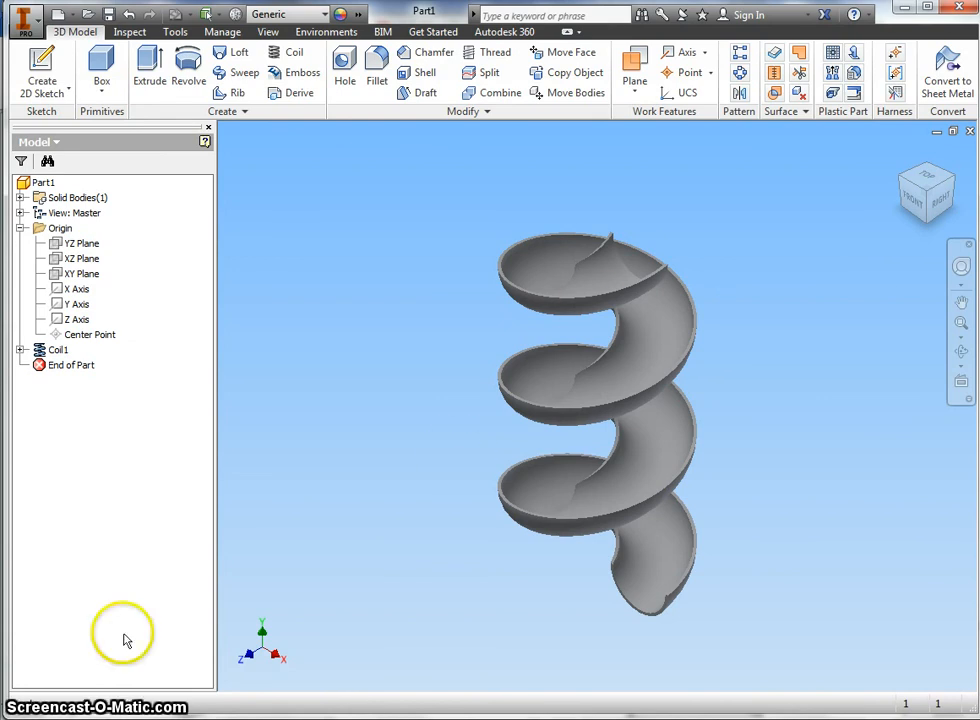